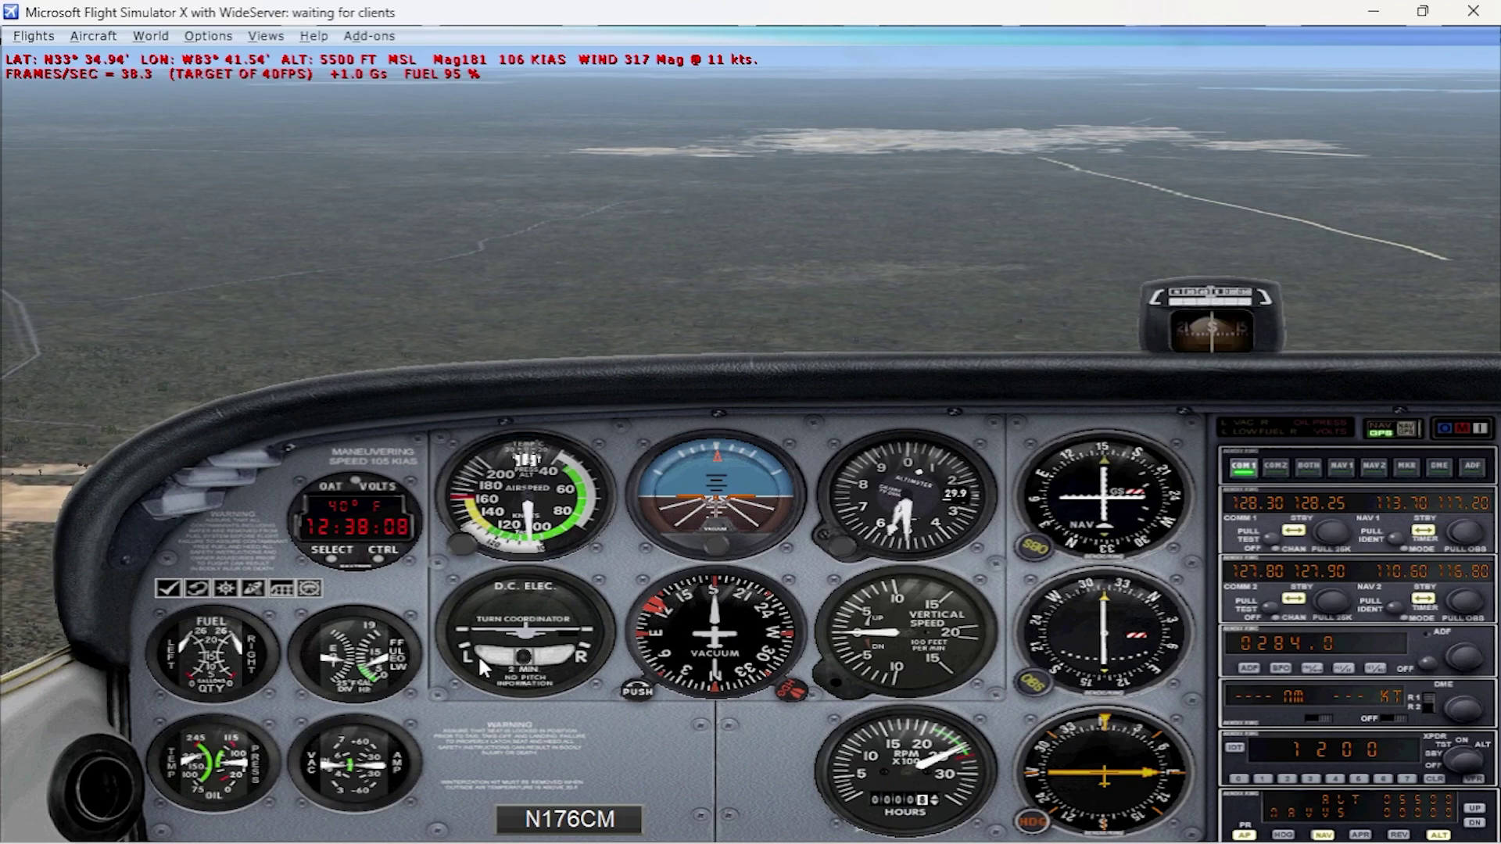
Show the GPS unit and preview the GPS 31, VOR 23 and ILS 05 approaches and the ILS 05 transitions for KMCN
{"action": "left_click", "coordinate": [254, 592]}
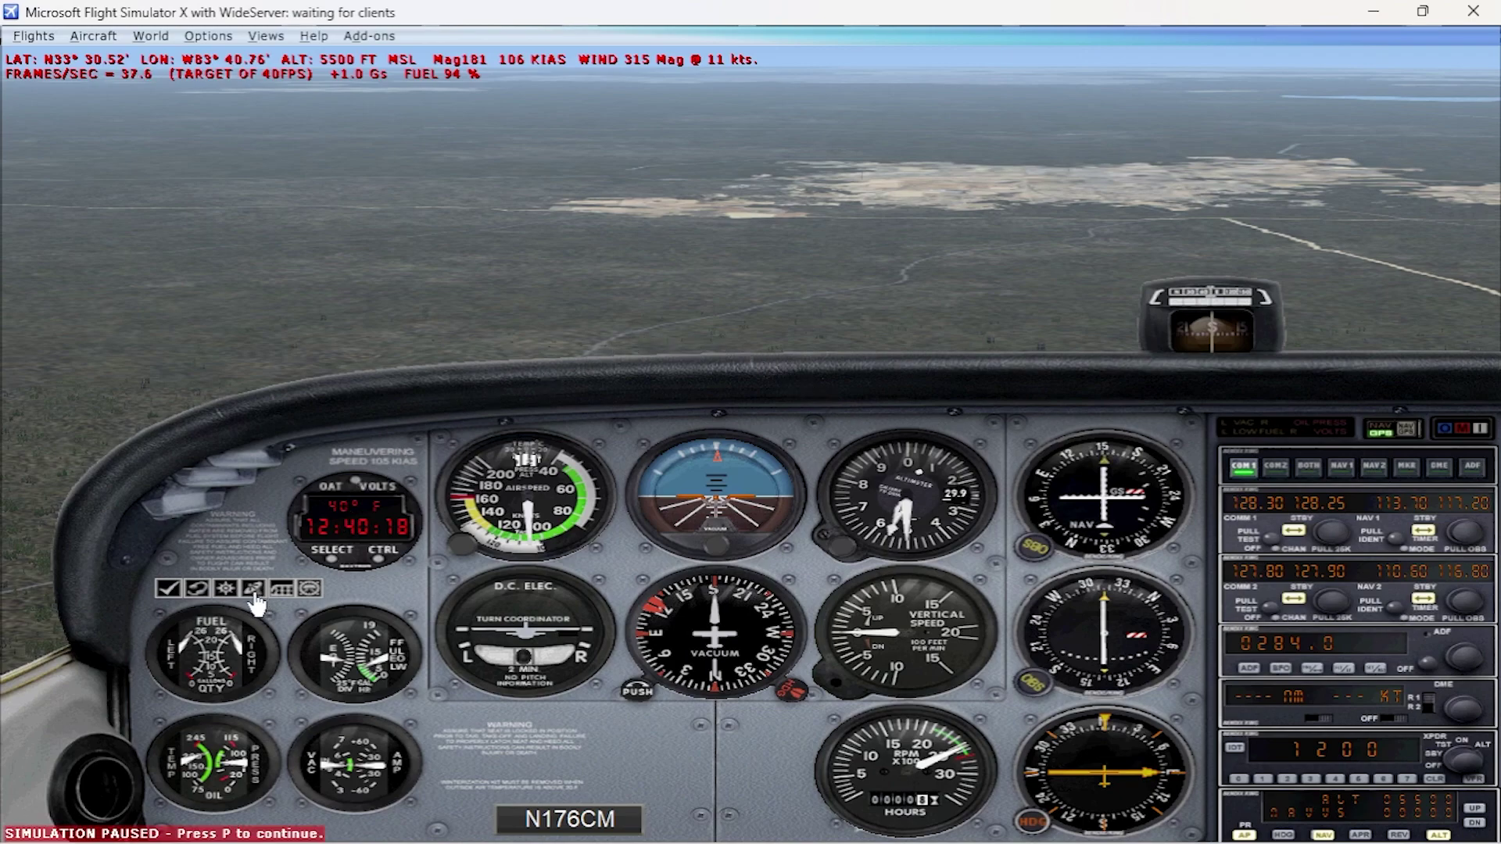
{"action": "left_click", "coordinate": [254, 590]}
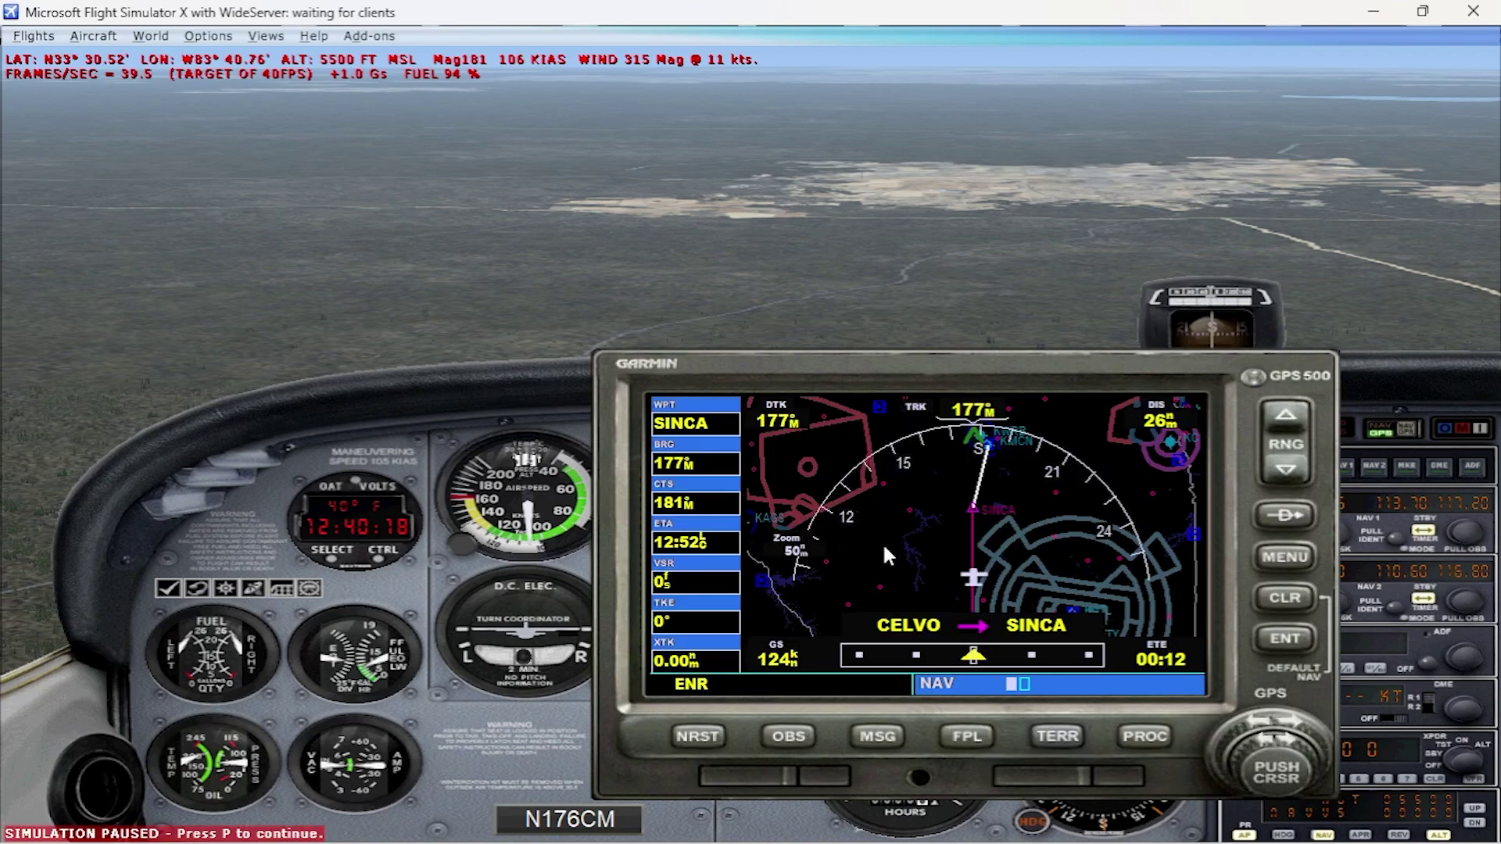
{"action": "left_click", "coordinate": [1146, 744]}
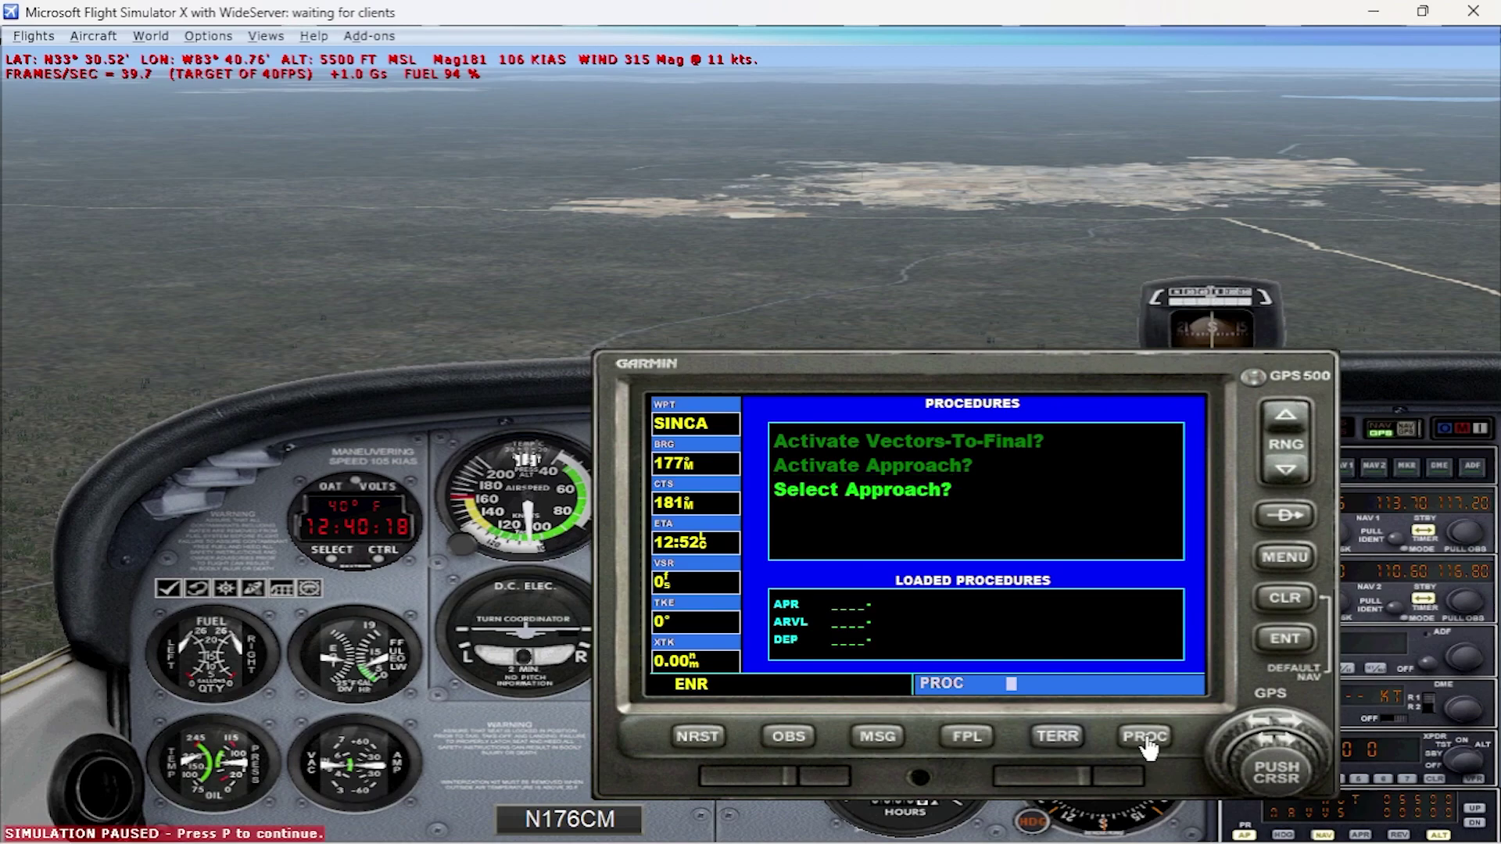
{"action": "left_click", "coordinate": [1283, 642]}
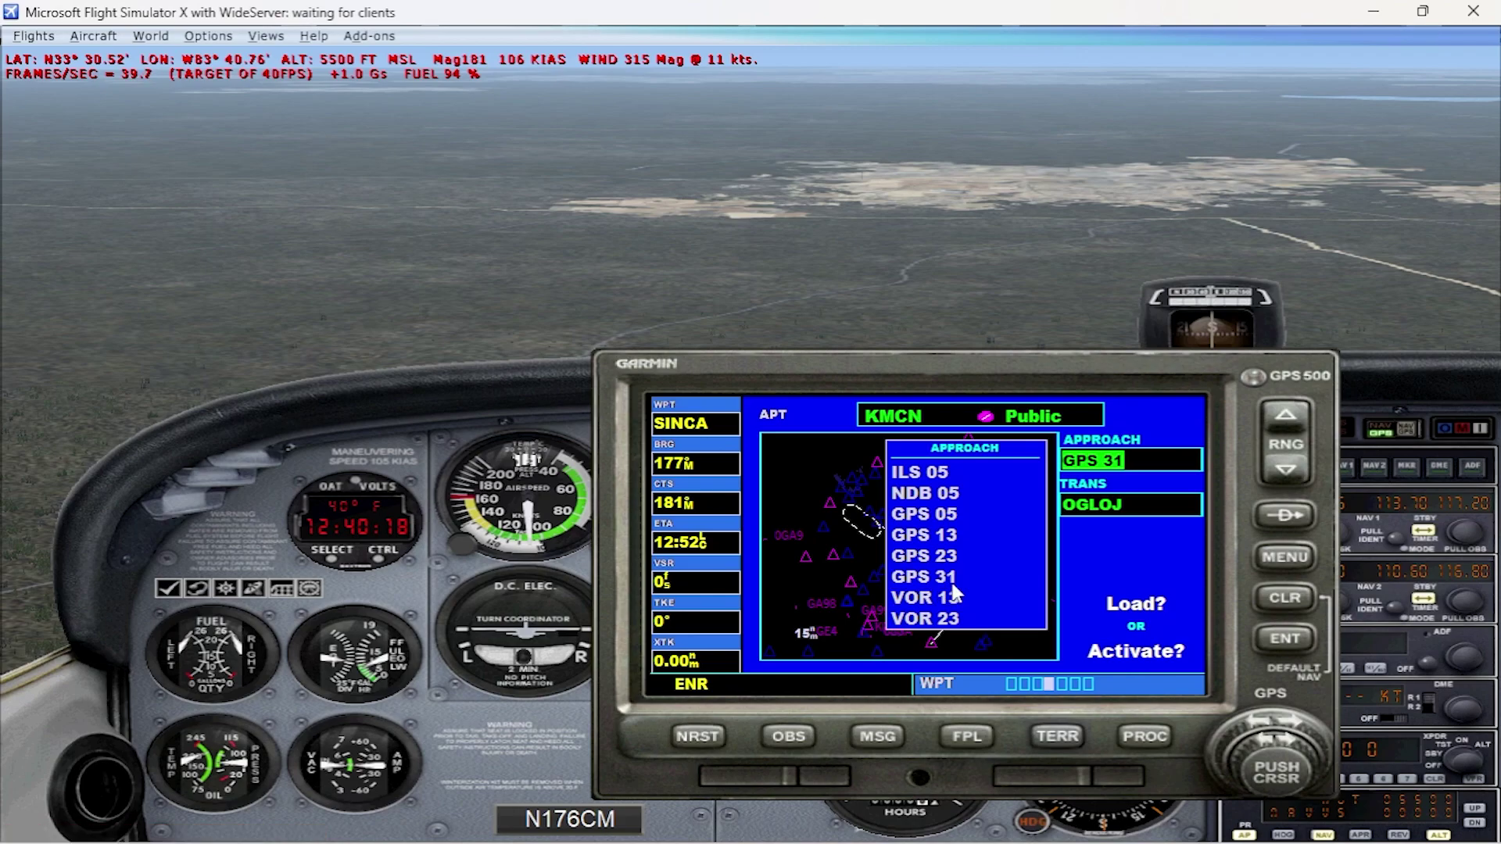
{"action": "left_click", "coordinate": [950, 617]}
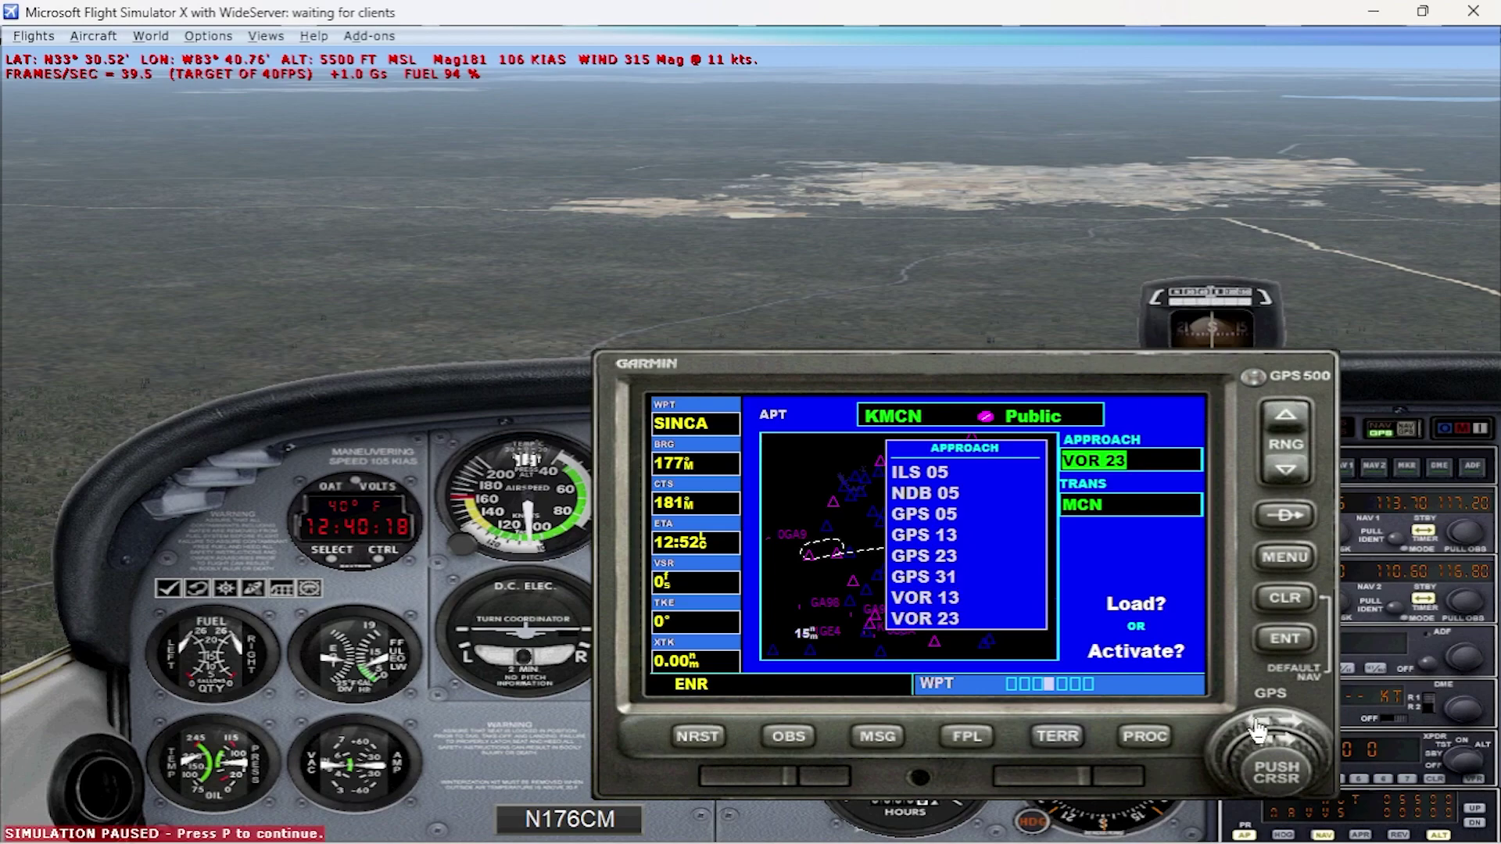
{"action": "scroll", "coordinate": [1255, 726], "scroll_direction": "up", "scroll_amount": 3}
{"action": "scroll", "coordinate": [1257, 728], "scroll_direction": "up", "scroll_amount": 2}
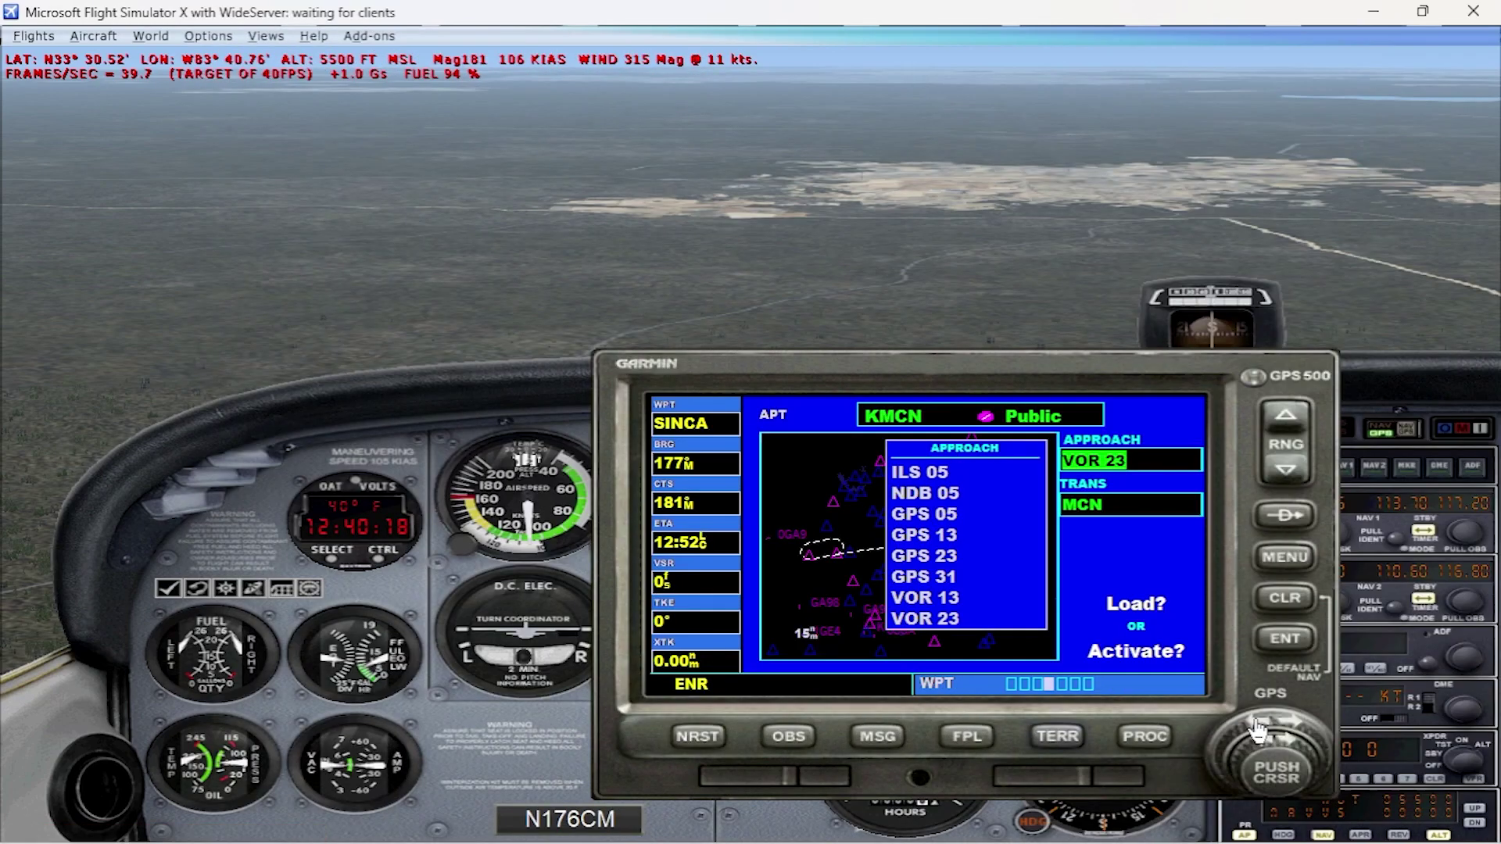
{"action": "left_click", "coordinate": [1284, 641]}
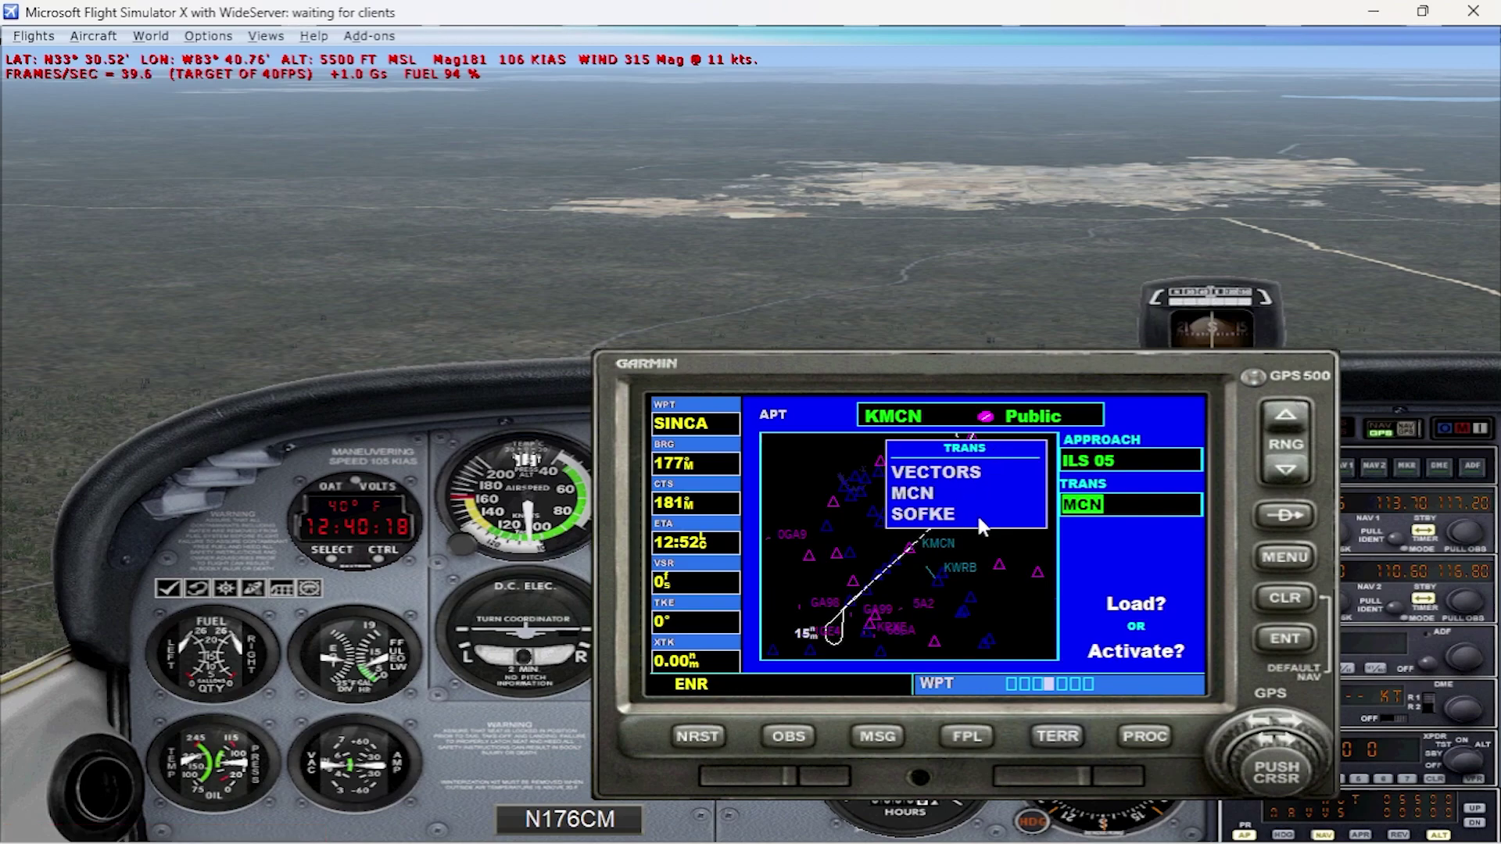
{"action": "left_click", "coordinate": [1285, 599]}
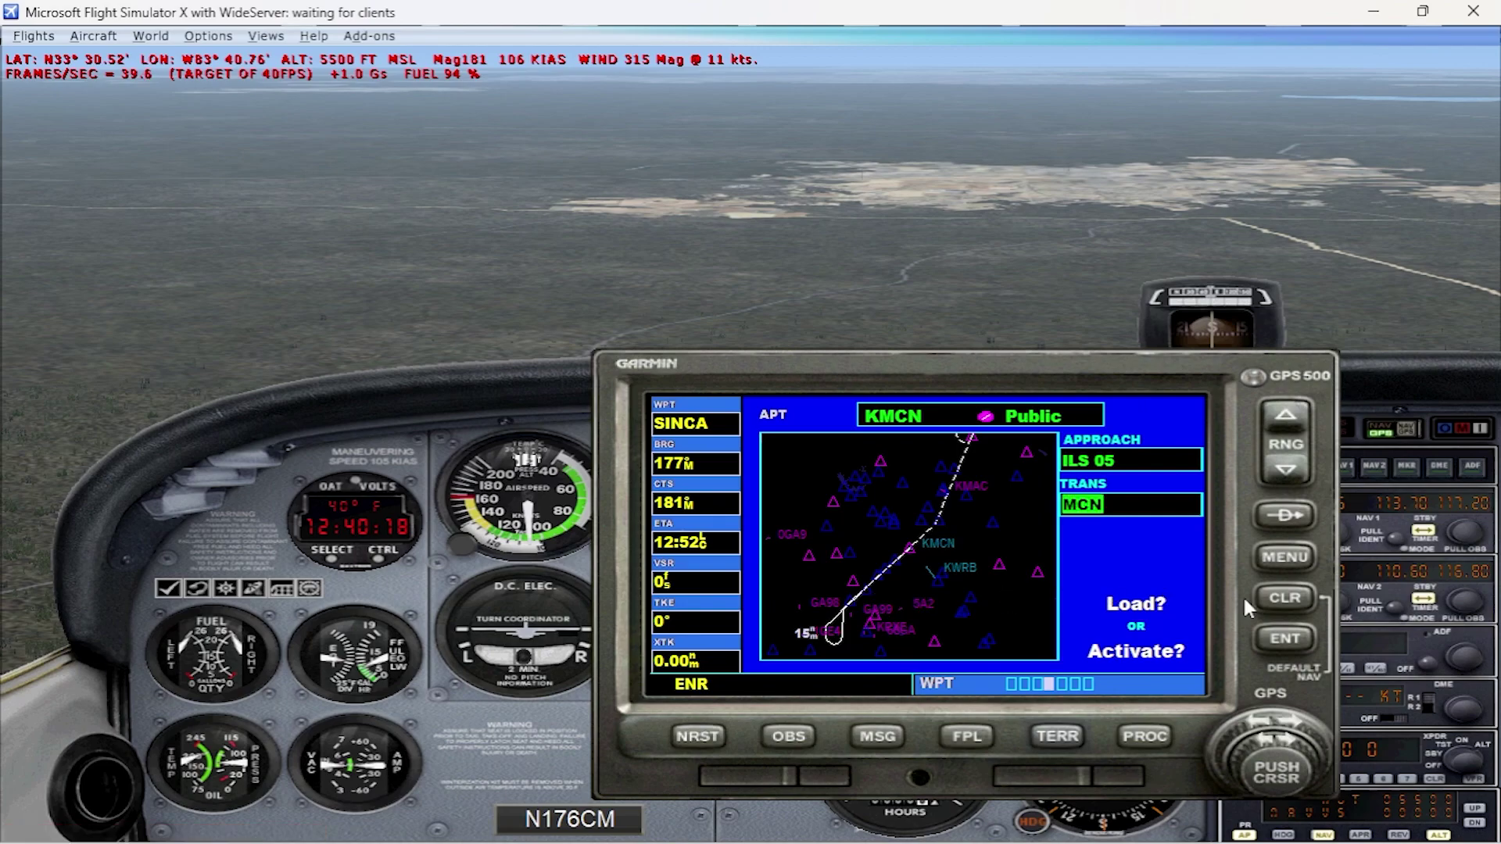
Reopen the KMCN approach selection and preview the VOR 13 approach with the MCN transition
{"action": "left_click", "coordinate": [1148, 738]}
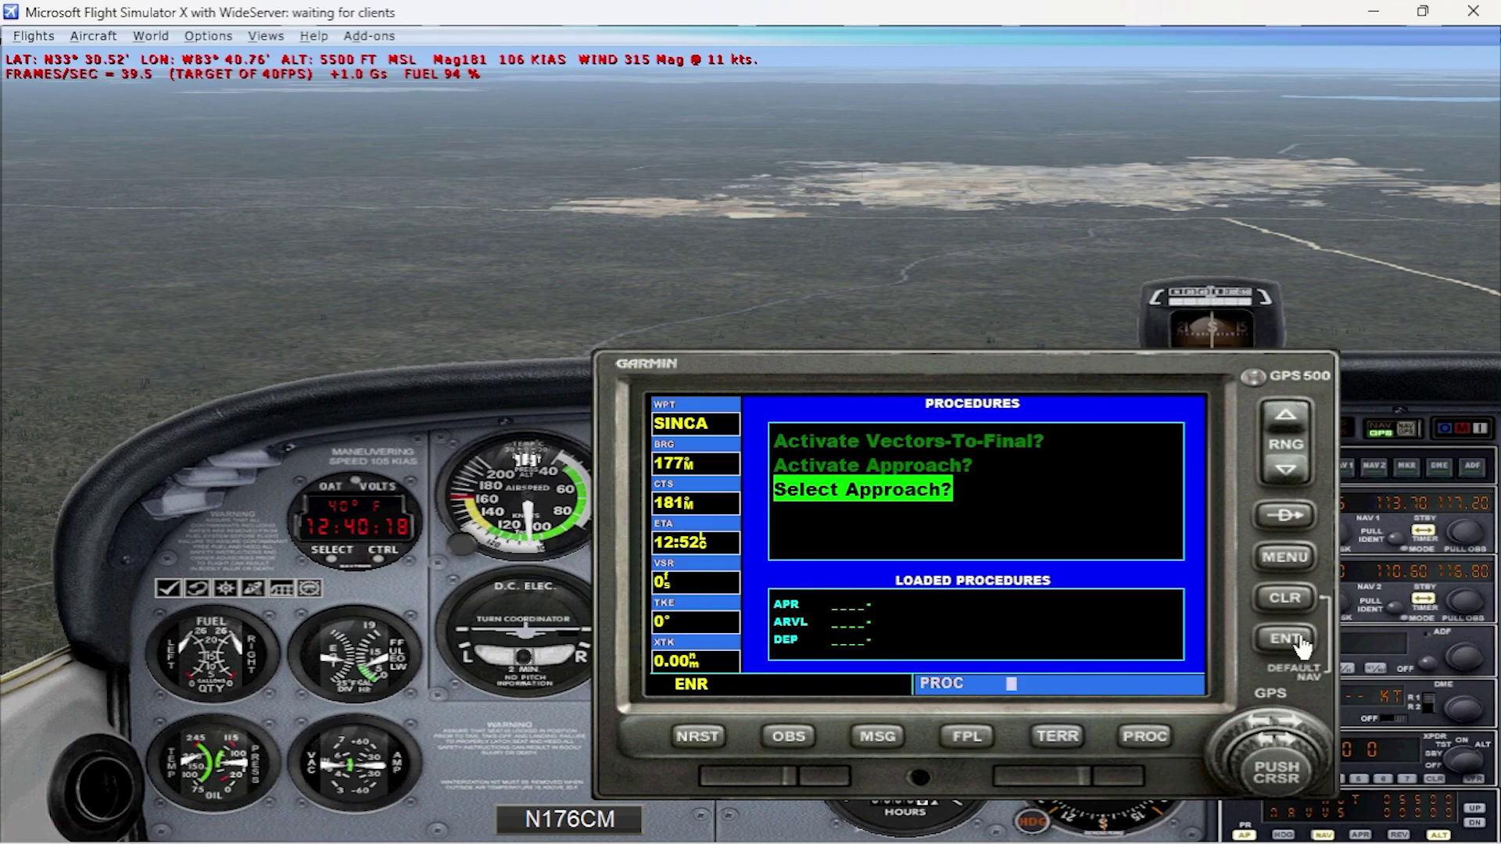
{"action": "left_click", "coordinate": [1289, 639]}
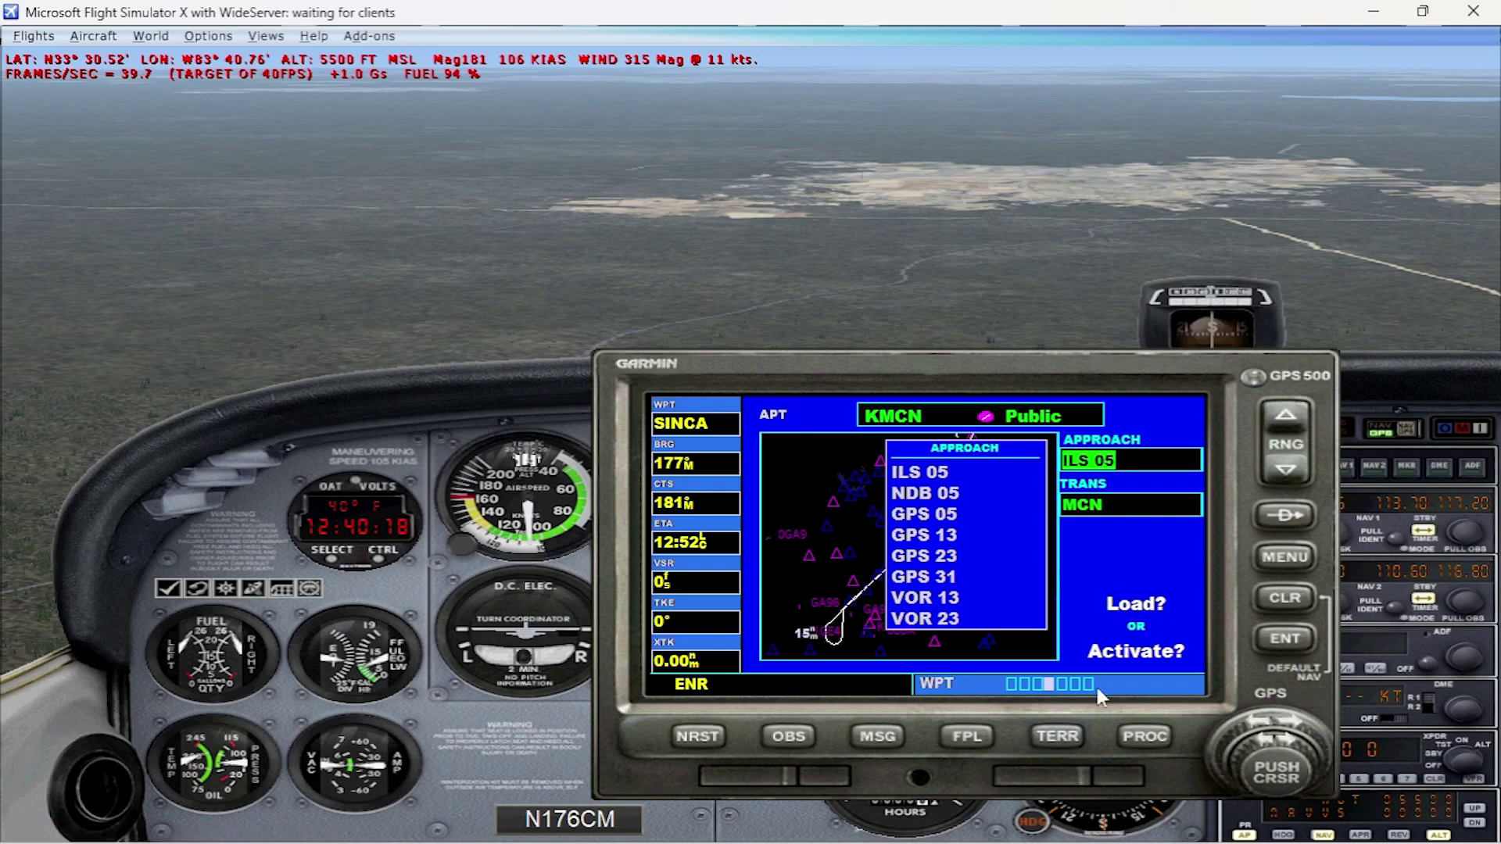
{"action": "scroll", "coordinate": [1288, 737], "scroll_direction": "down", "scroll_amount": 5}
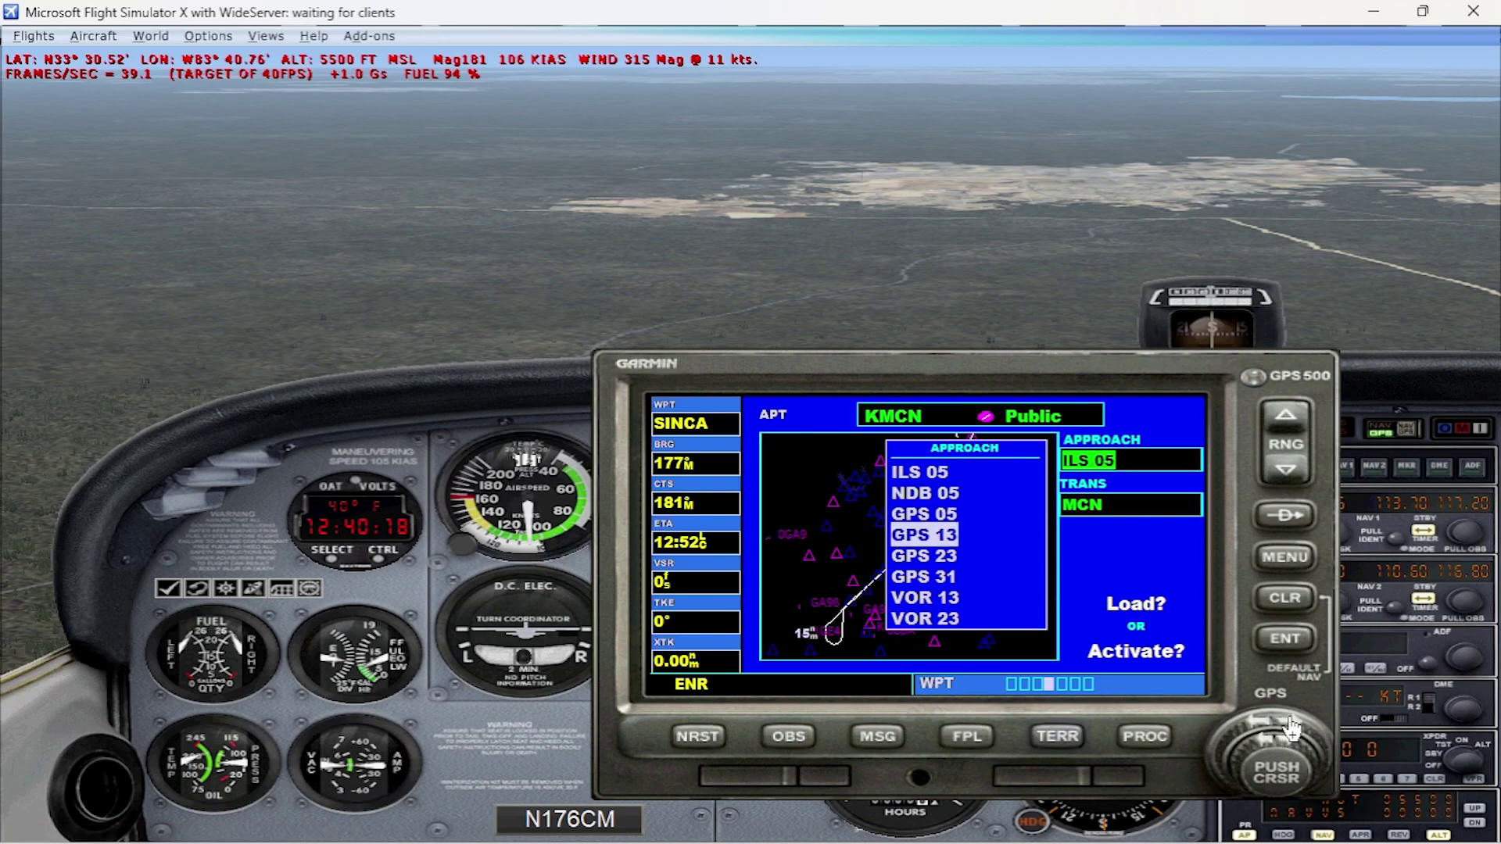
{"action": "scroll", "coordinate": [1291, 727], "scroll_direction": "down", "scroll_amount": 2}
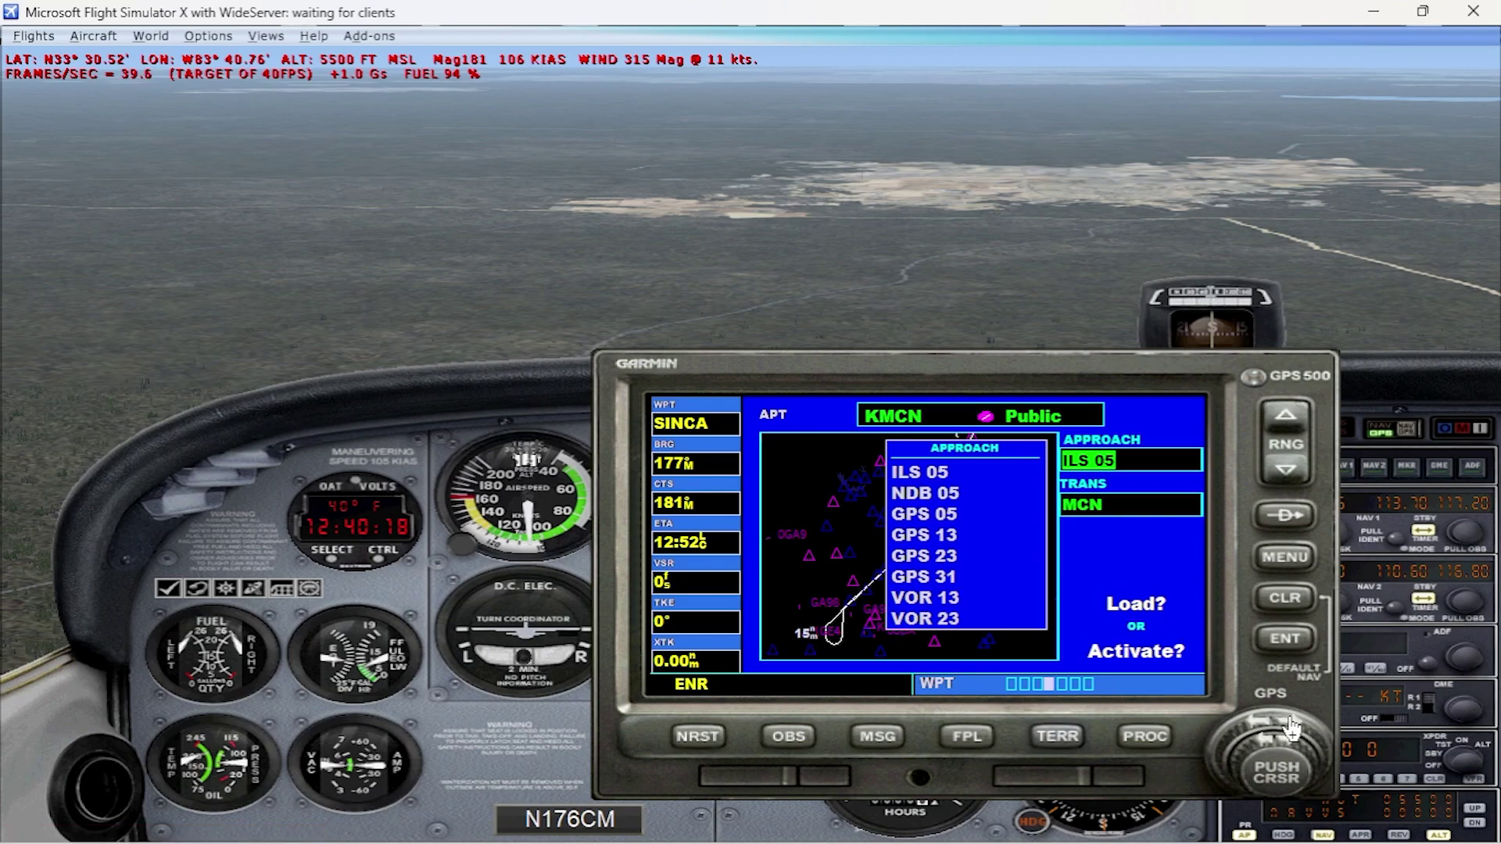
{"action": "left_click", "coordinate": [1283, 649]}
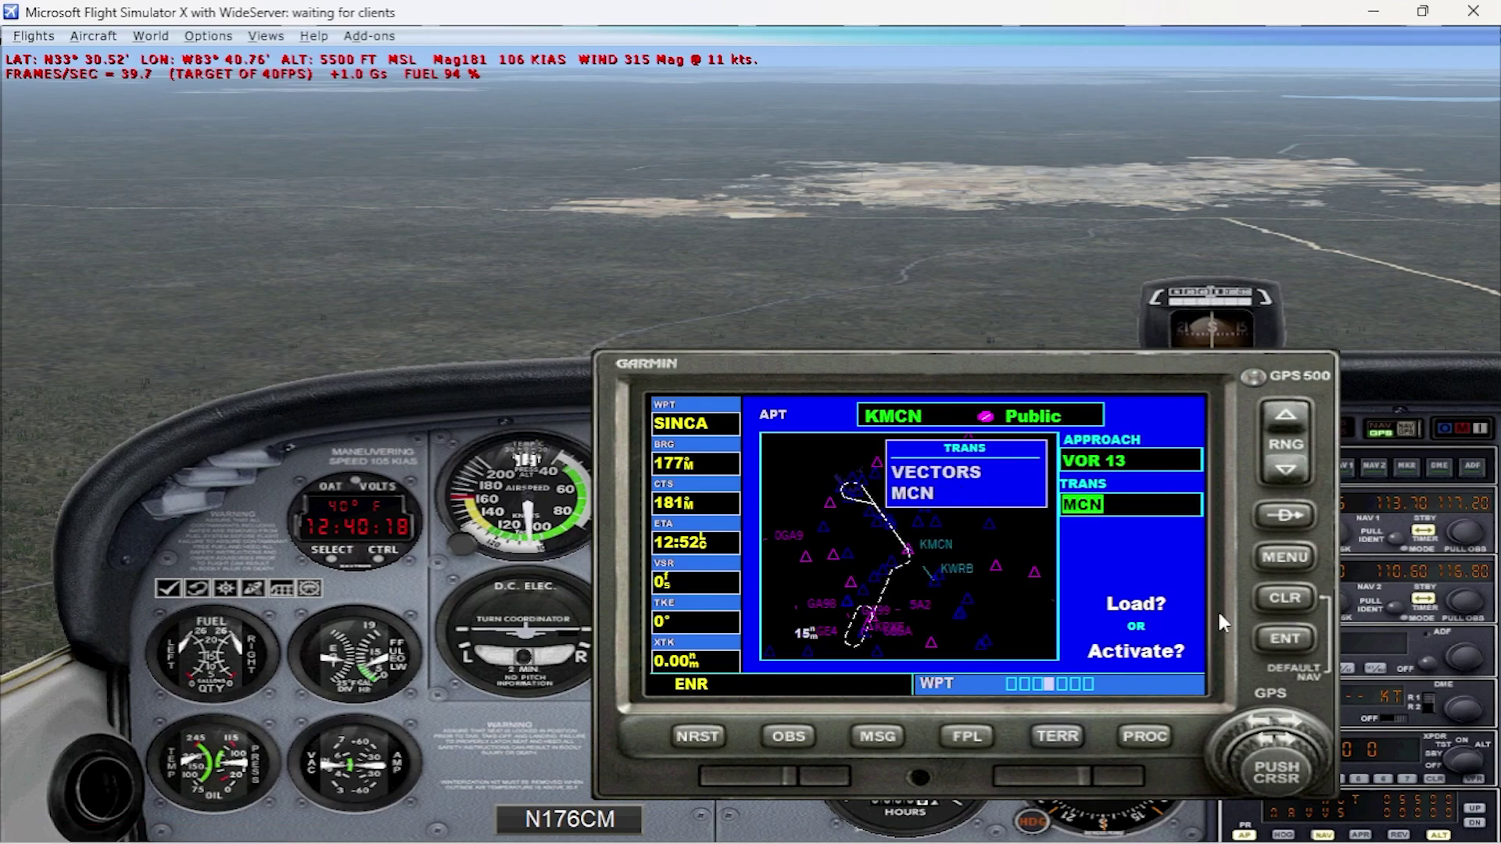
{"action": "left_click", "coordinate": [1284, 637]}
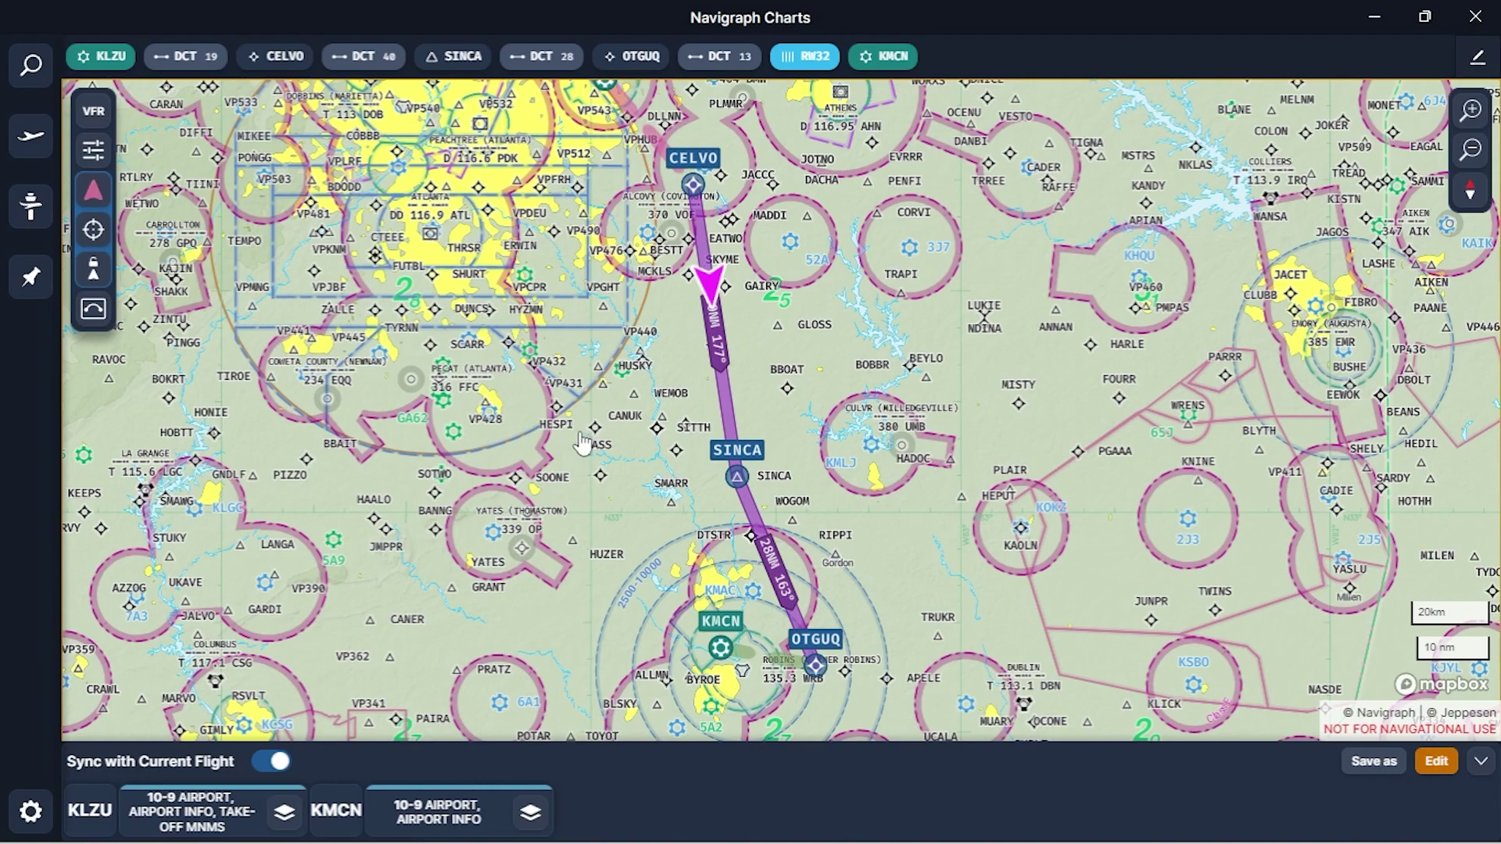
Switch to Navigraph Charts and overlay KMCN's RNAV (GPS) RWY 32 approach chart on the map
{"action": "left_click_drag", "start_coordinate": [647, 589], "coordinate": [604, 386]}
{"action": "scroll", "coordinate": [711, 486], "scroll_direction": "up", "scroll_amount": 1}
{"action": "scroll", "coordinate": [711, 486], "scroll_direction": "up", "scroll_amount": 5}
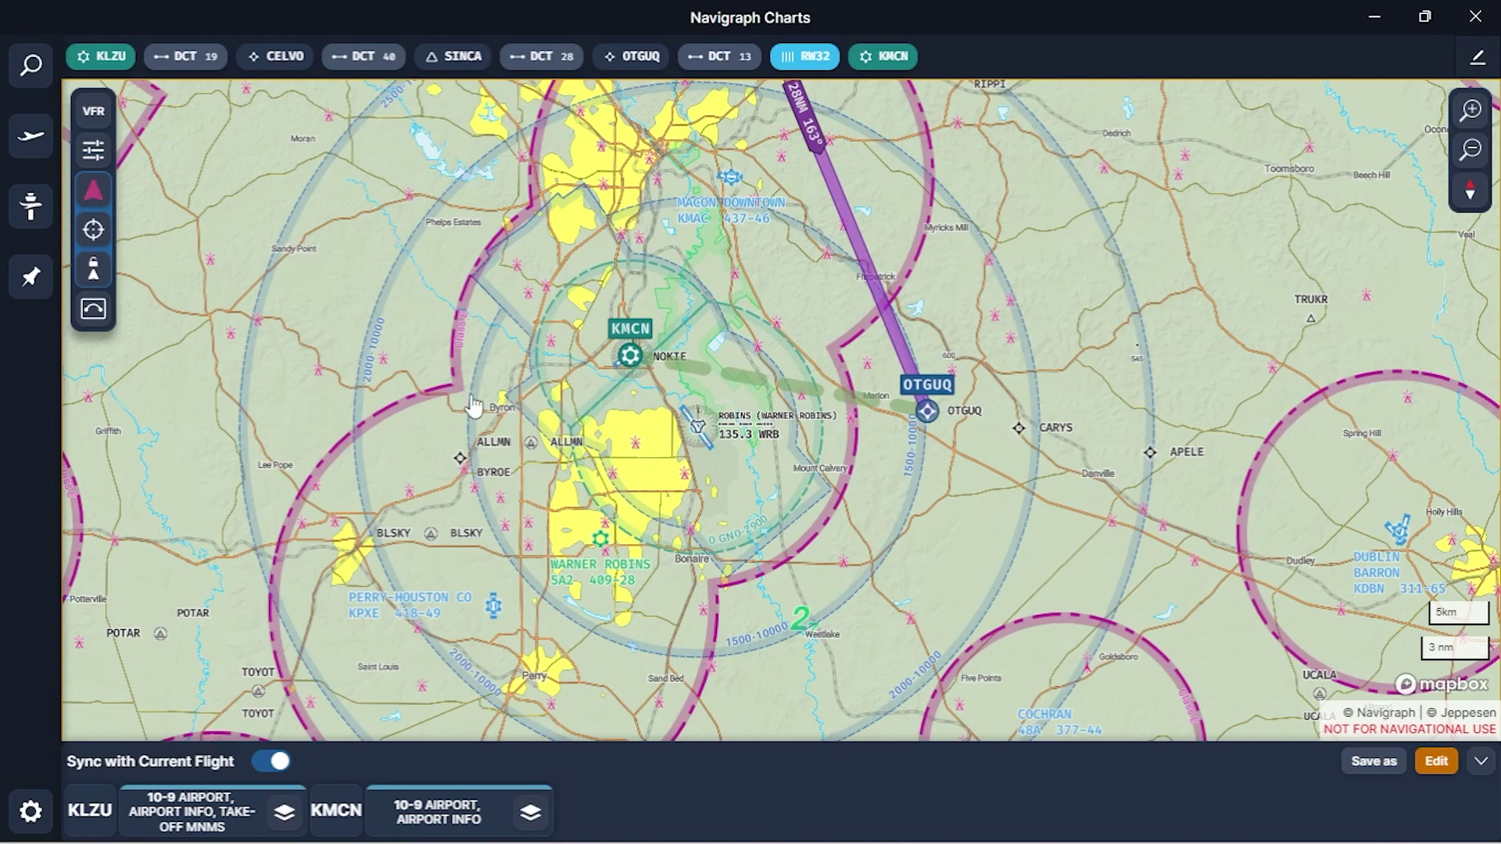
{"action": "left_click", "coordinate": [32, 209]}
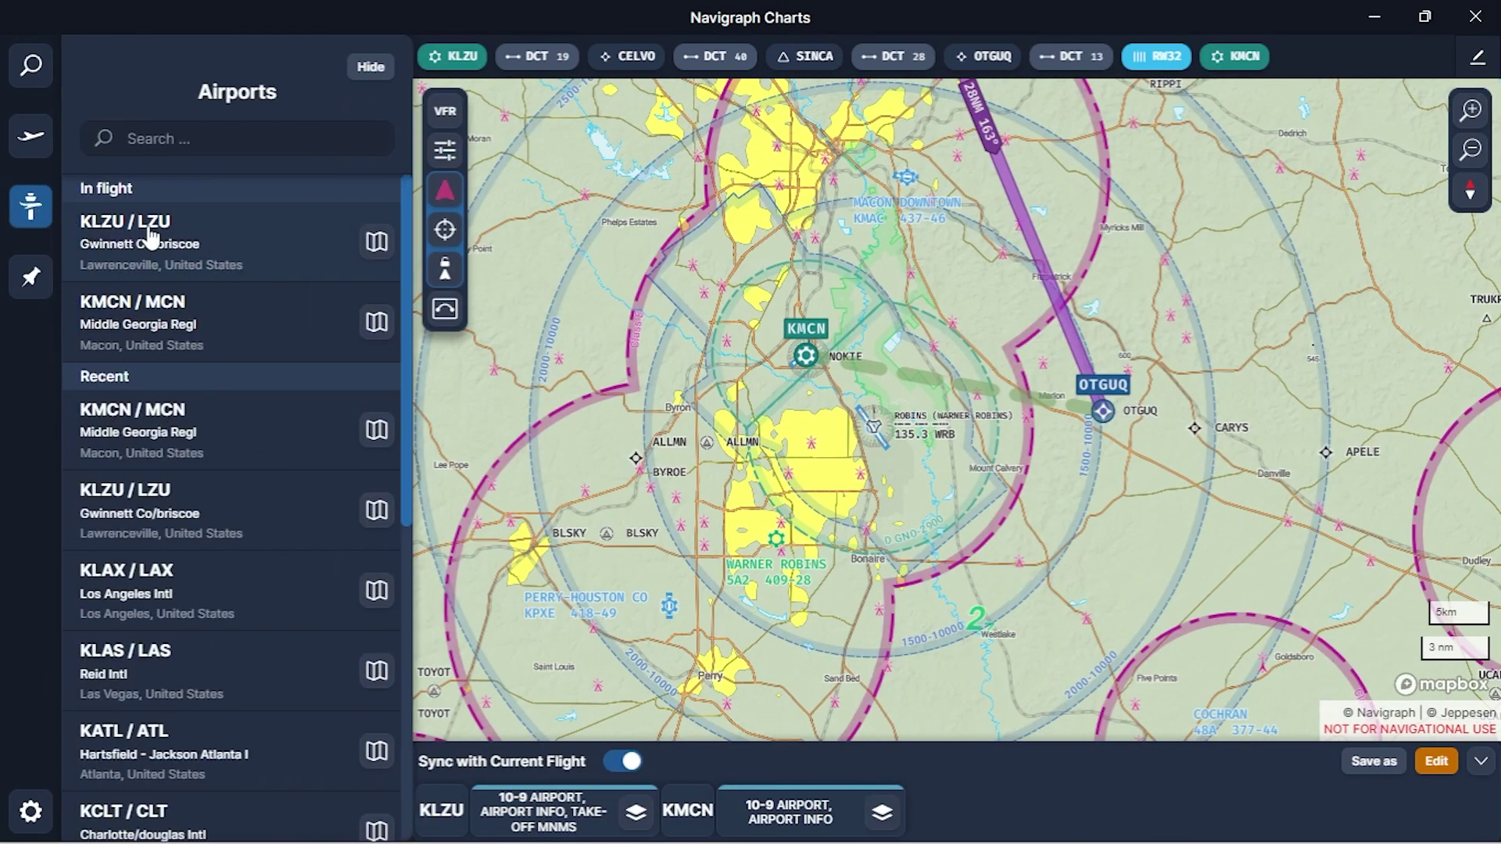
{"action": "left_click", "coordinate": [145, 321]}
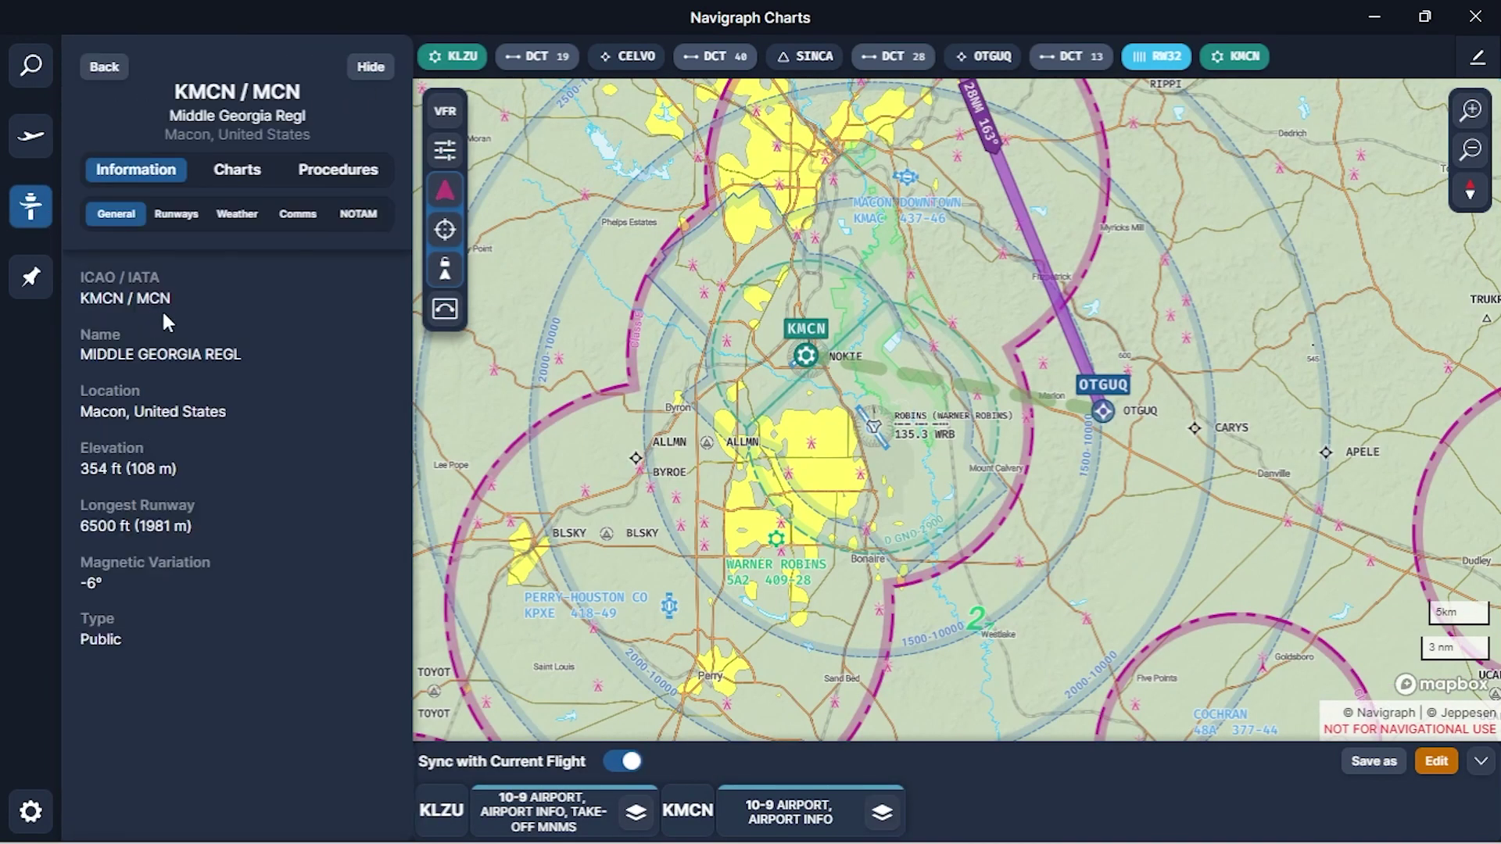
{"action": "left_click", "coordinate": [235, 176]}
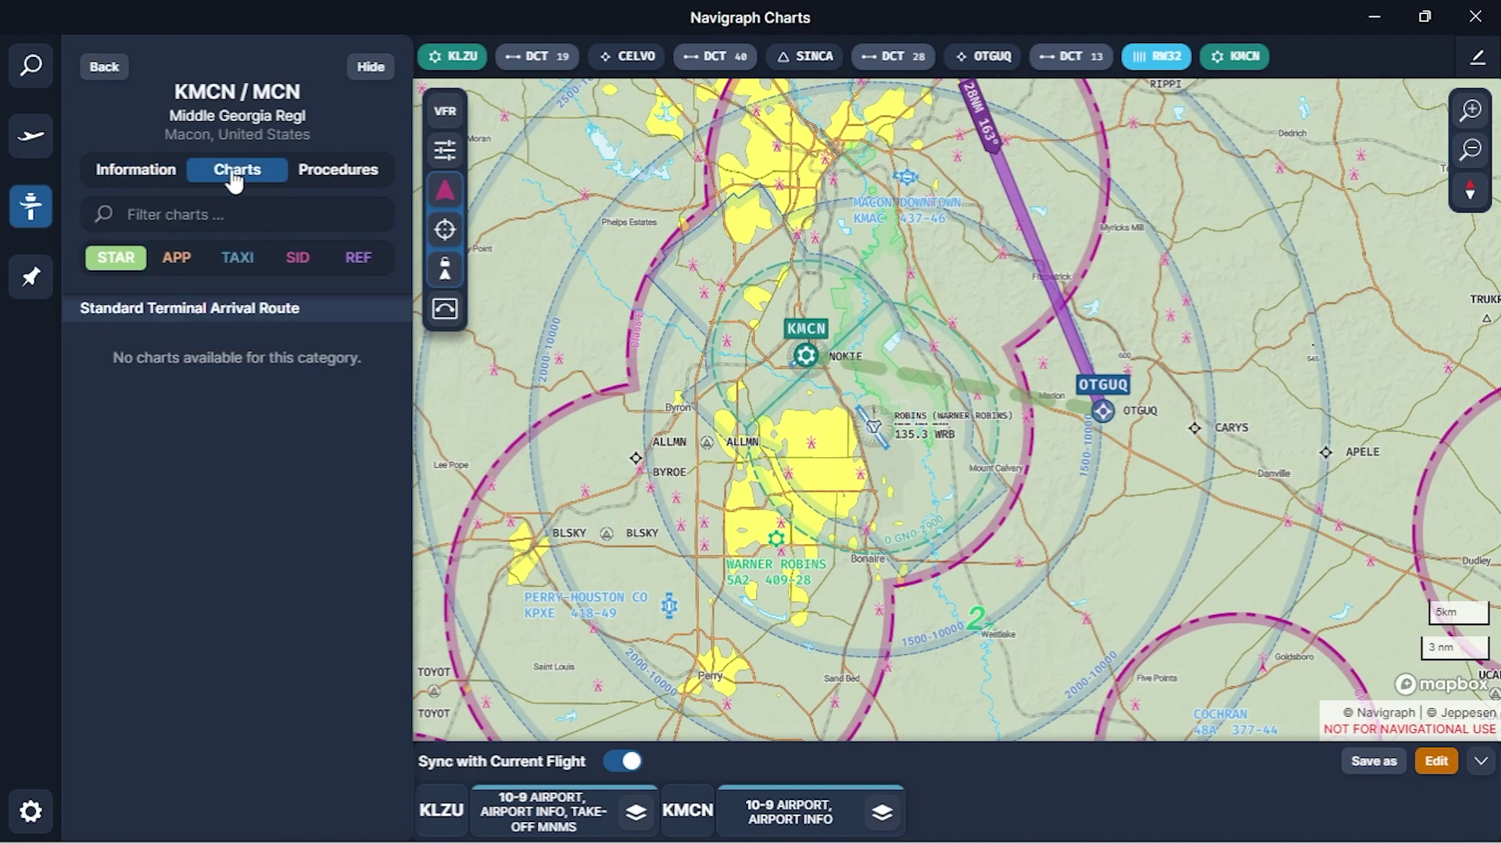
{"action": "left_click", "coordinate": [189, 261]}
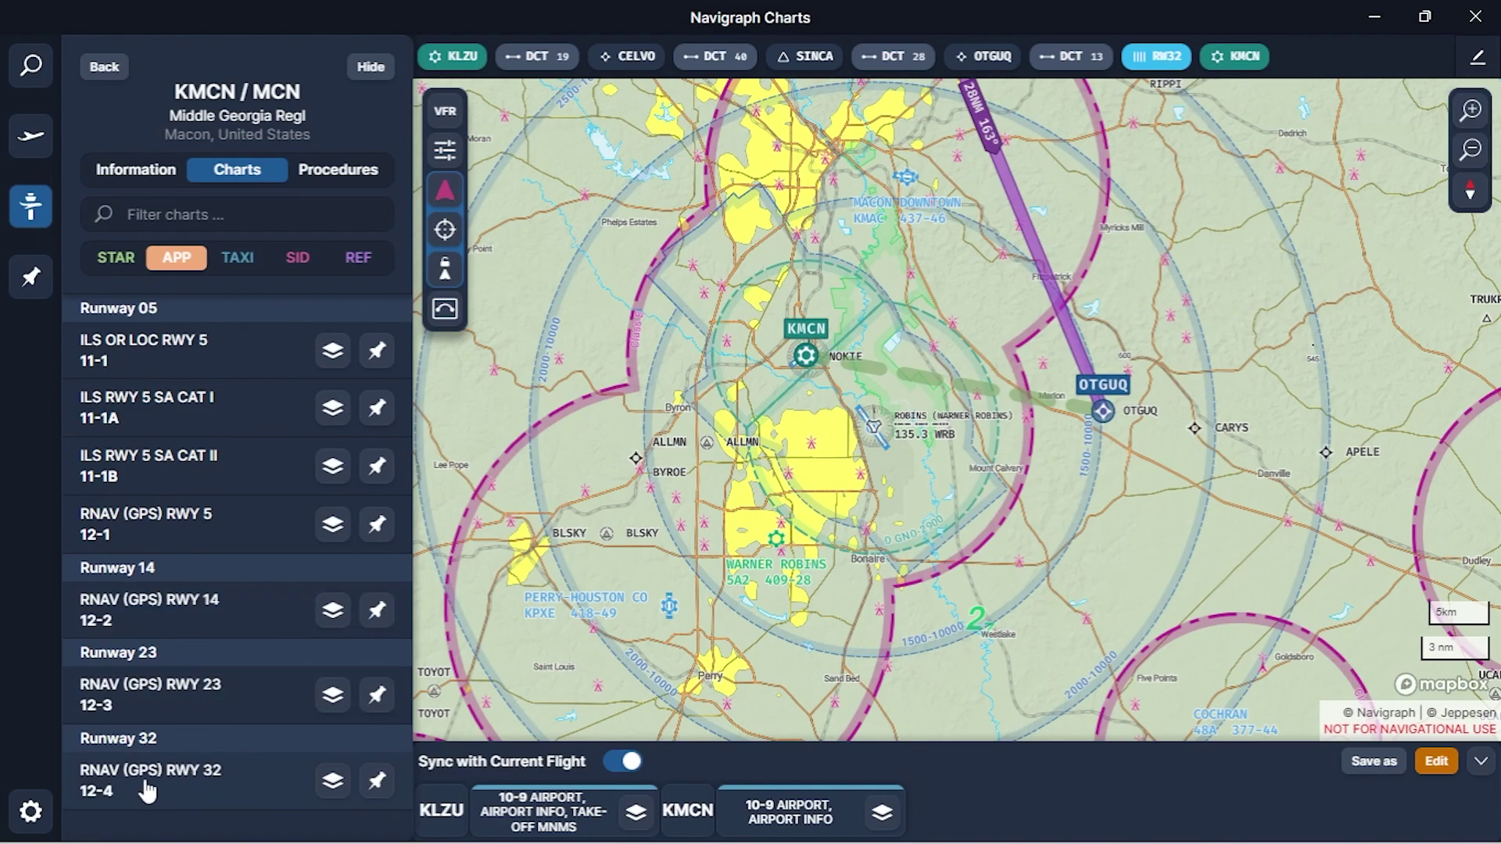
{"action": "left_click", "coordinate": [331, 784]}
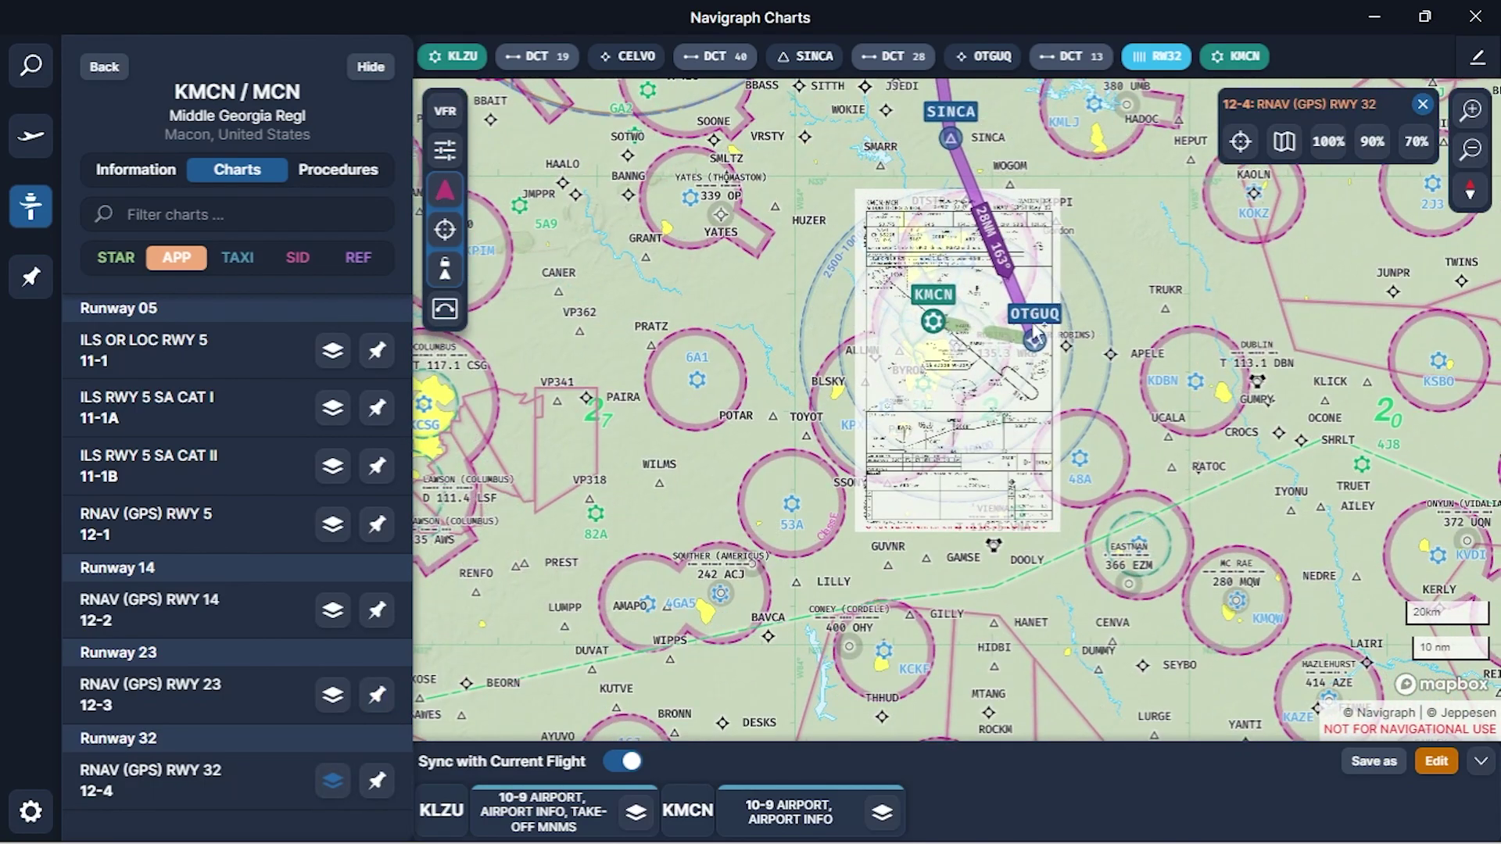
Hide the airport information and examine the overlaid RNAV (GPS) RWY 32 chart between OTGUQ, ITVUC and KMCN
{"action": "scroll", "coordinate": [1031, 324], "scroll_direction": "up", "scroll_amount": 3}
{"action": "scroll", "coordinate": [981, 319], "scroll_direction": "up", "scroll_amount": 1}
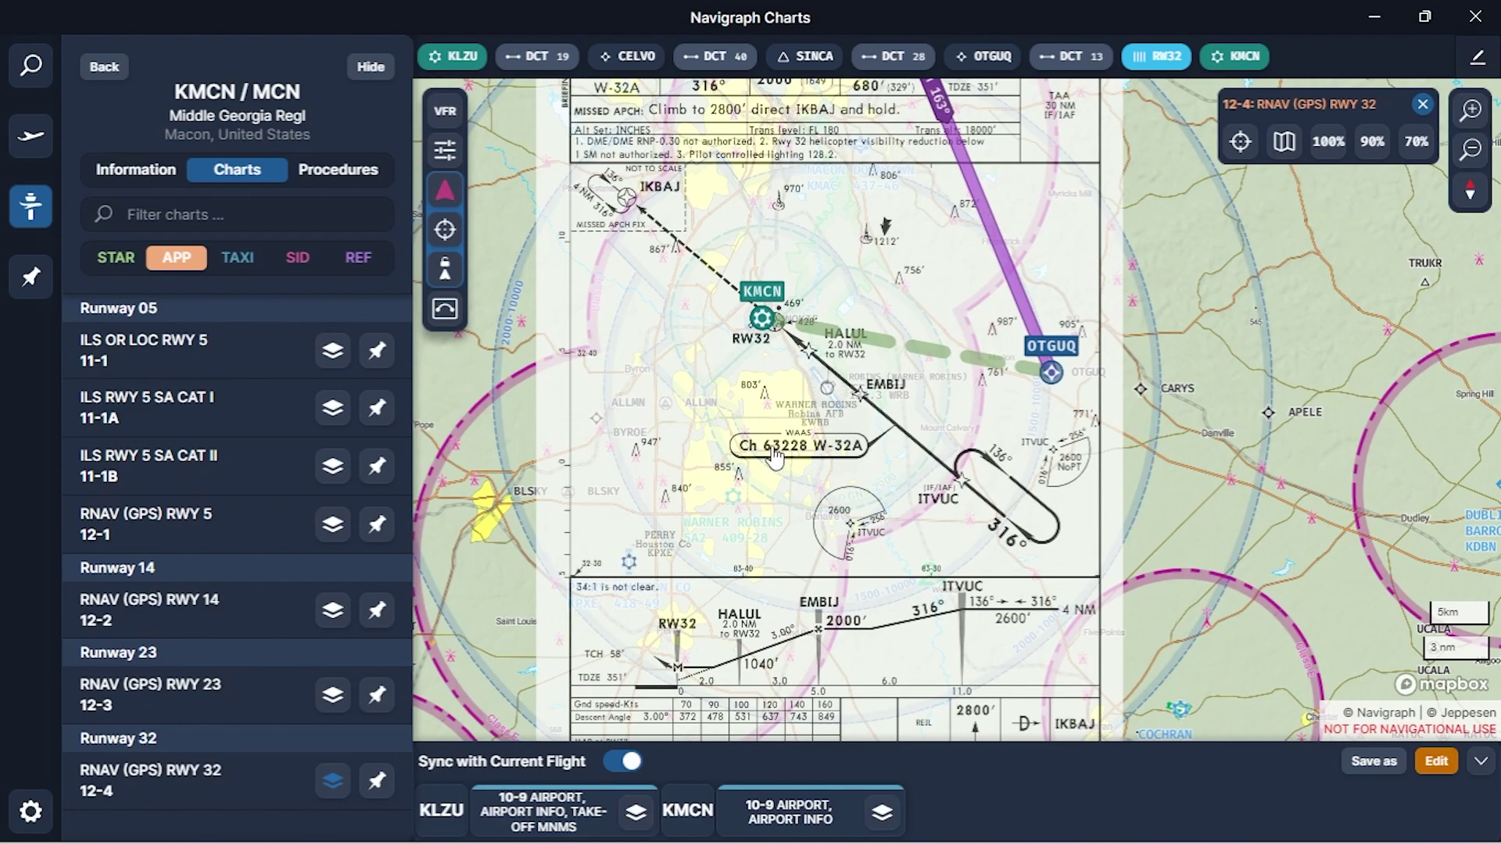
{"action": "left_click", "coordinate": [369, 69]}
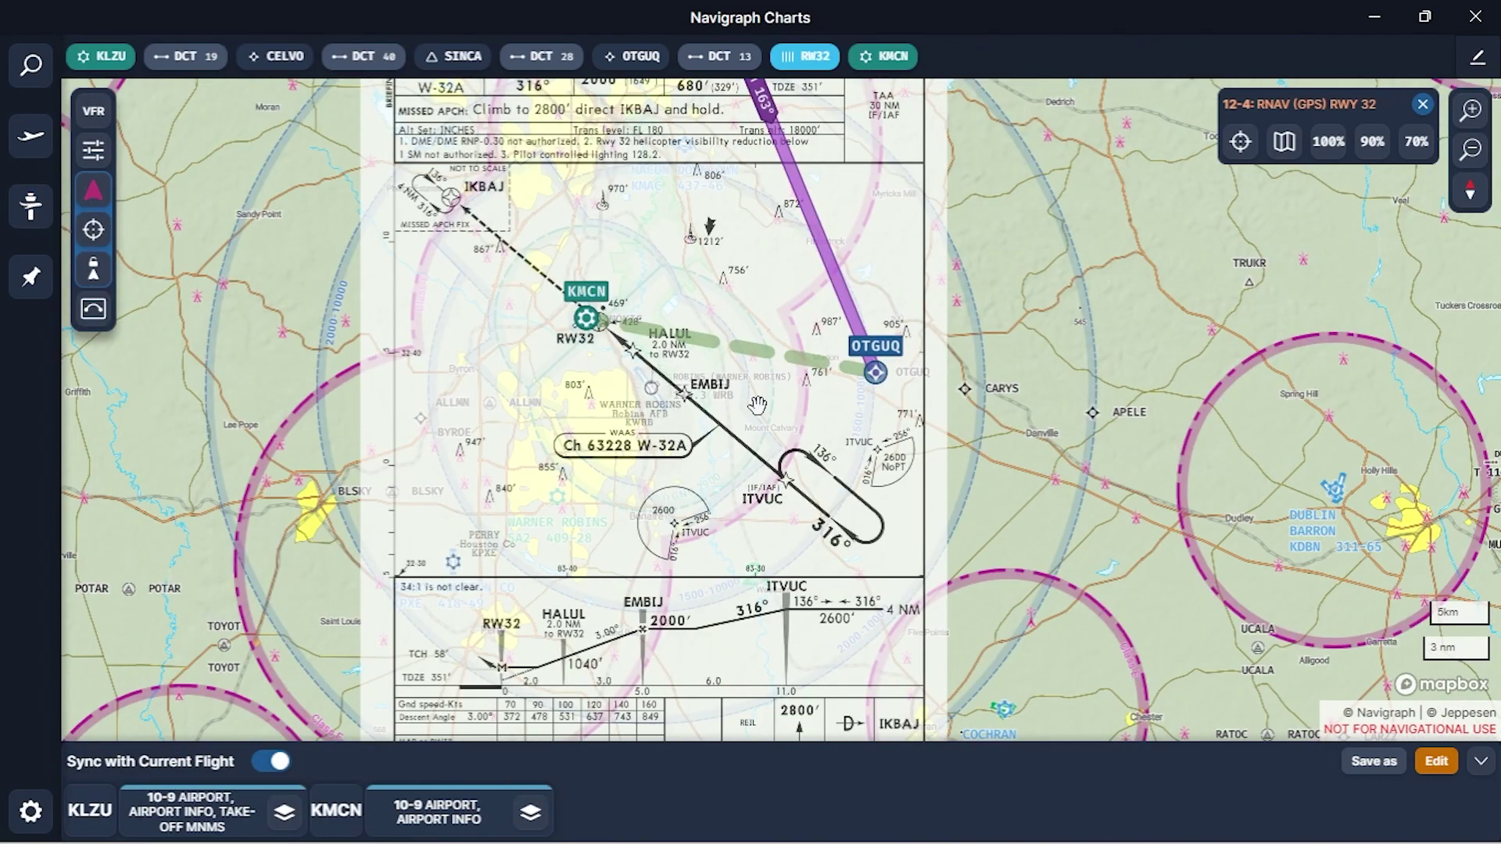
{"action": "scroll", "coordinate": [692, 464], "scroll_direction": "down", "scroll_amount": 2}
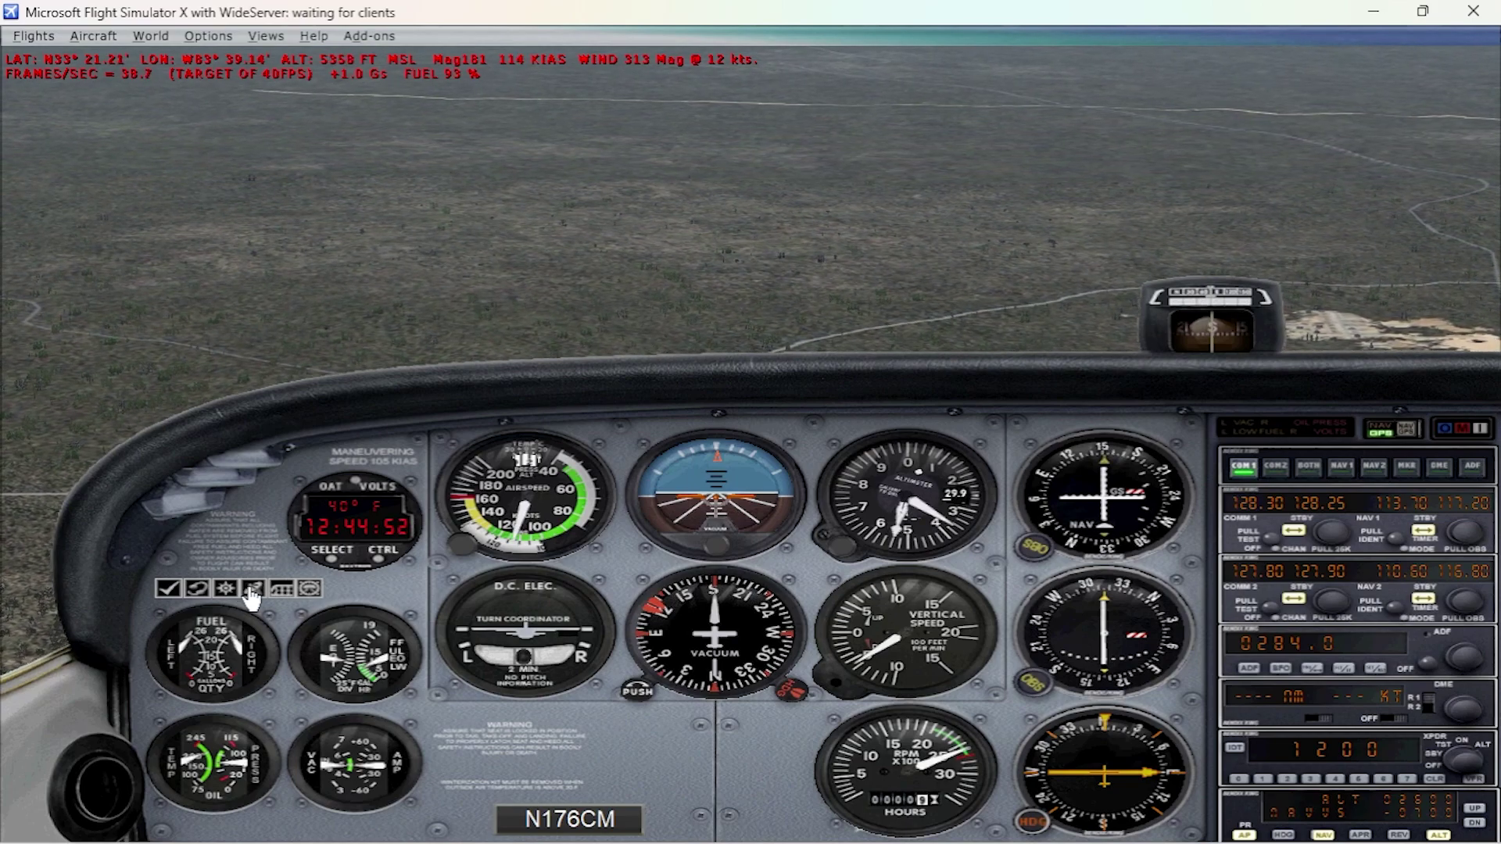
Return to Flight Simulator X, show the GPS unit and select the GPS 31 approach for KMCN
{"action": "left_click", "coordinate": [251, 590]}
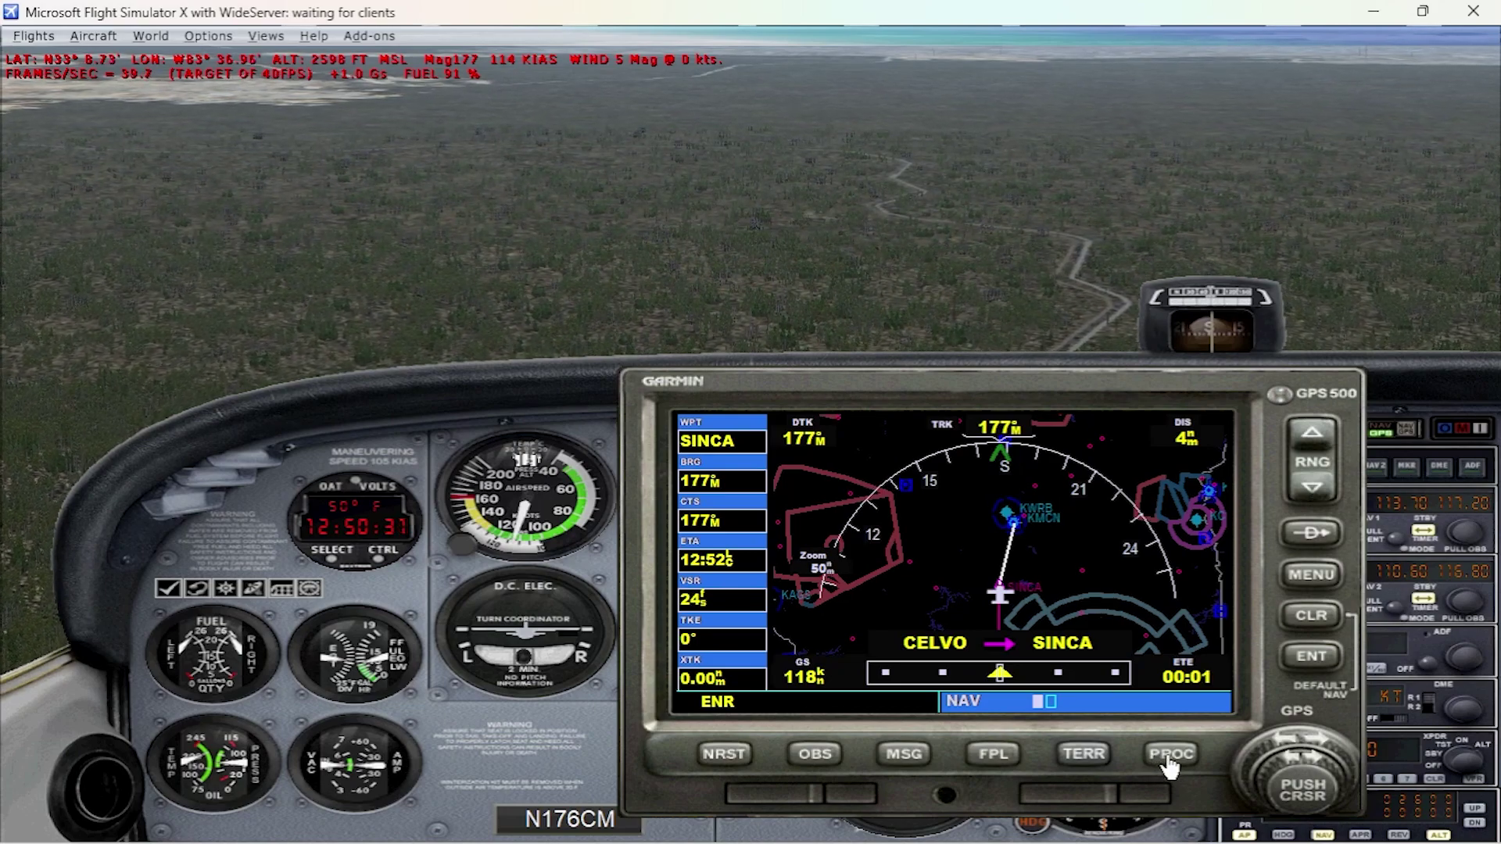
{"action": "left_click", "coordinate": [1173, 759]}
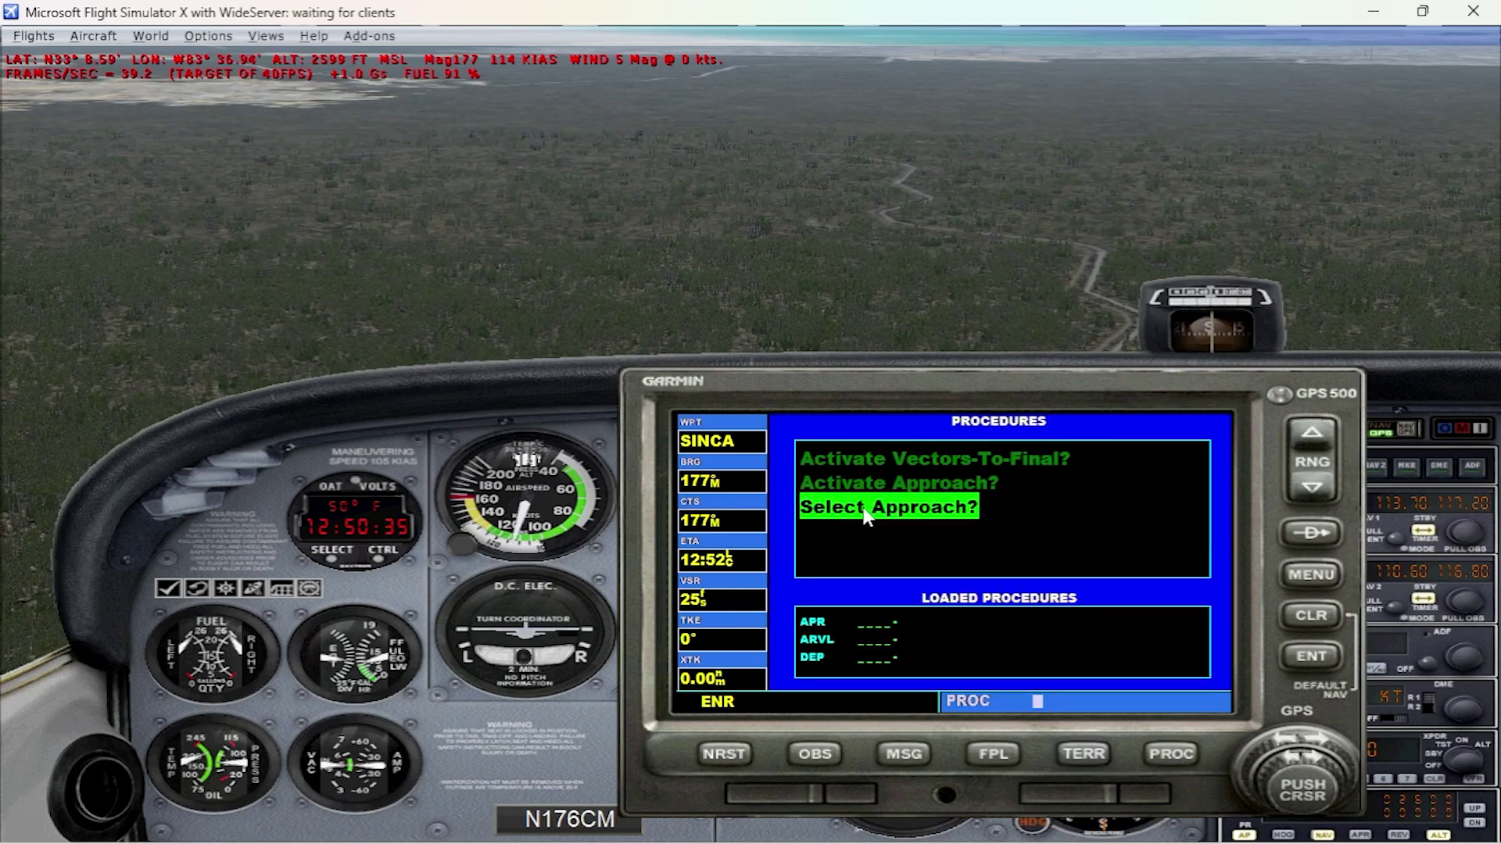
{"action": "left_click", "coordinate": [1310, 660]}
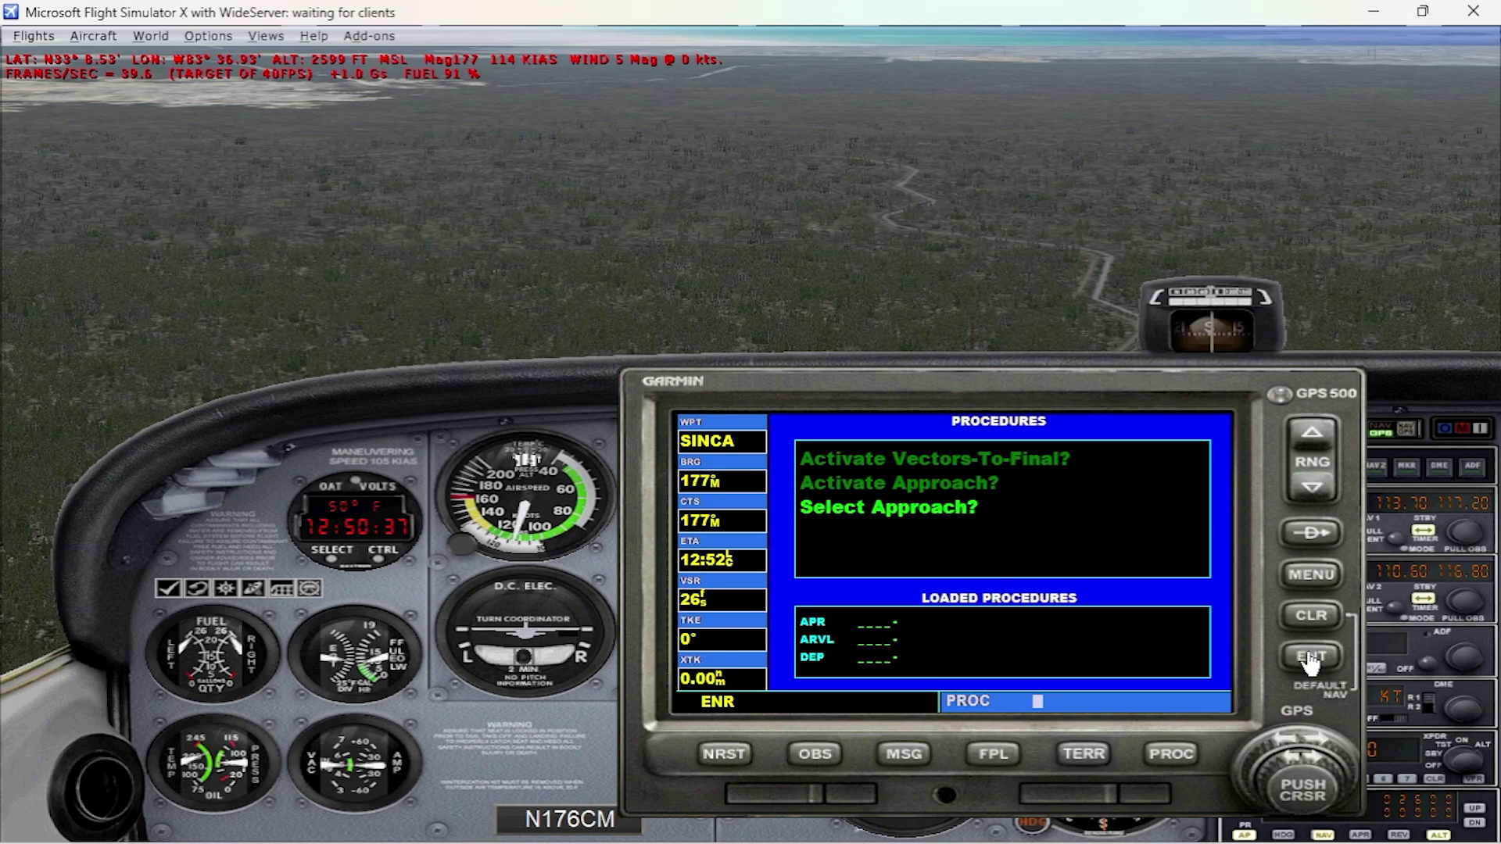
{"action": "left_click", "coordinate": [1310, 660]}
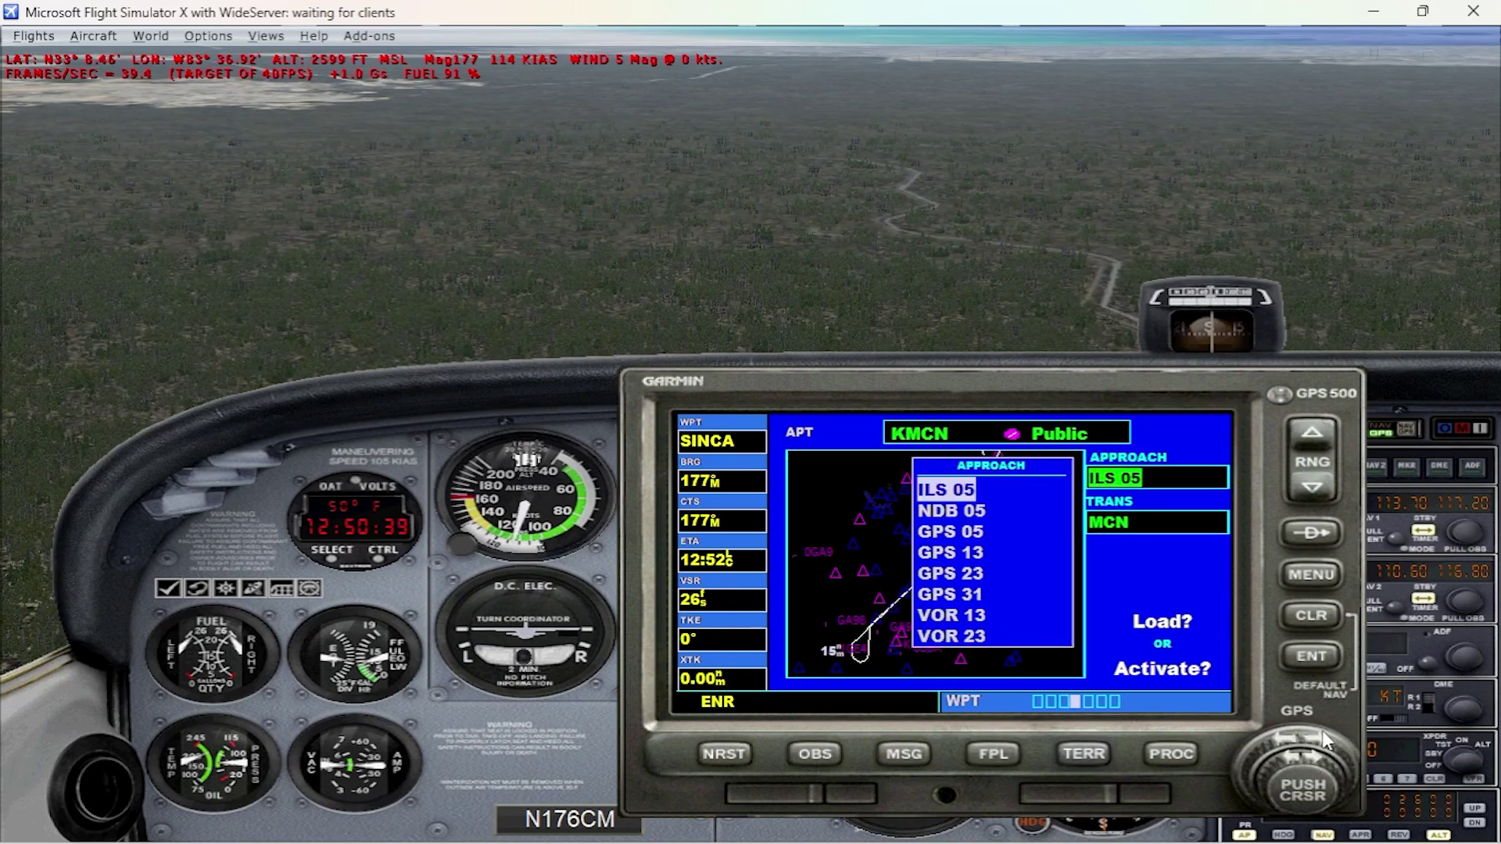
{"action": "scroll", "coordinate": [1319, 746], "scroll_direction": "down", "scroll_amount": 3}
{"action": "scroll", "coordinate": [1321, 746], "scroll_direction": "down", "scroll_amount": 2}
{"action": "left_click", "coordinate": [1319, 669]}
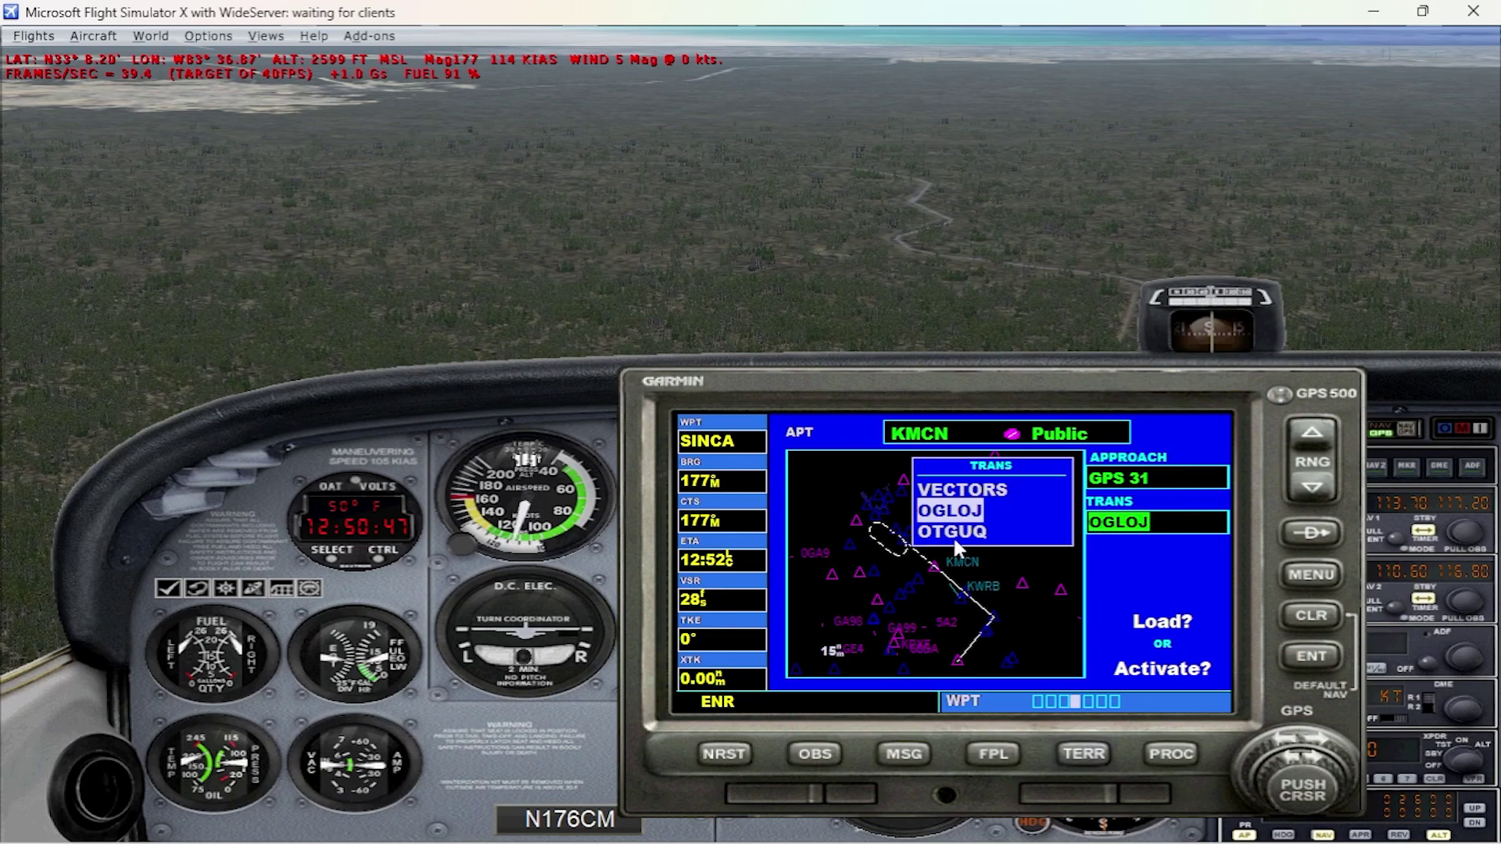
Choose the OTGUQ transition for the GPS 31 approach, activate the approach and leave the active flight plan page
{"action": "scroll", "coordinate": [1315, 744], "scroll_direction": "down", "scroll_amount": 1}
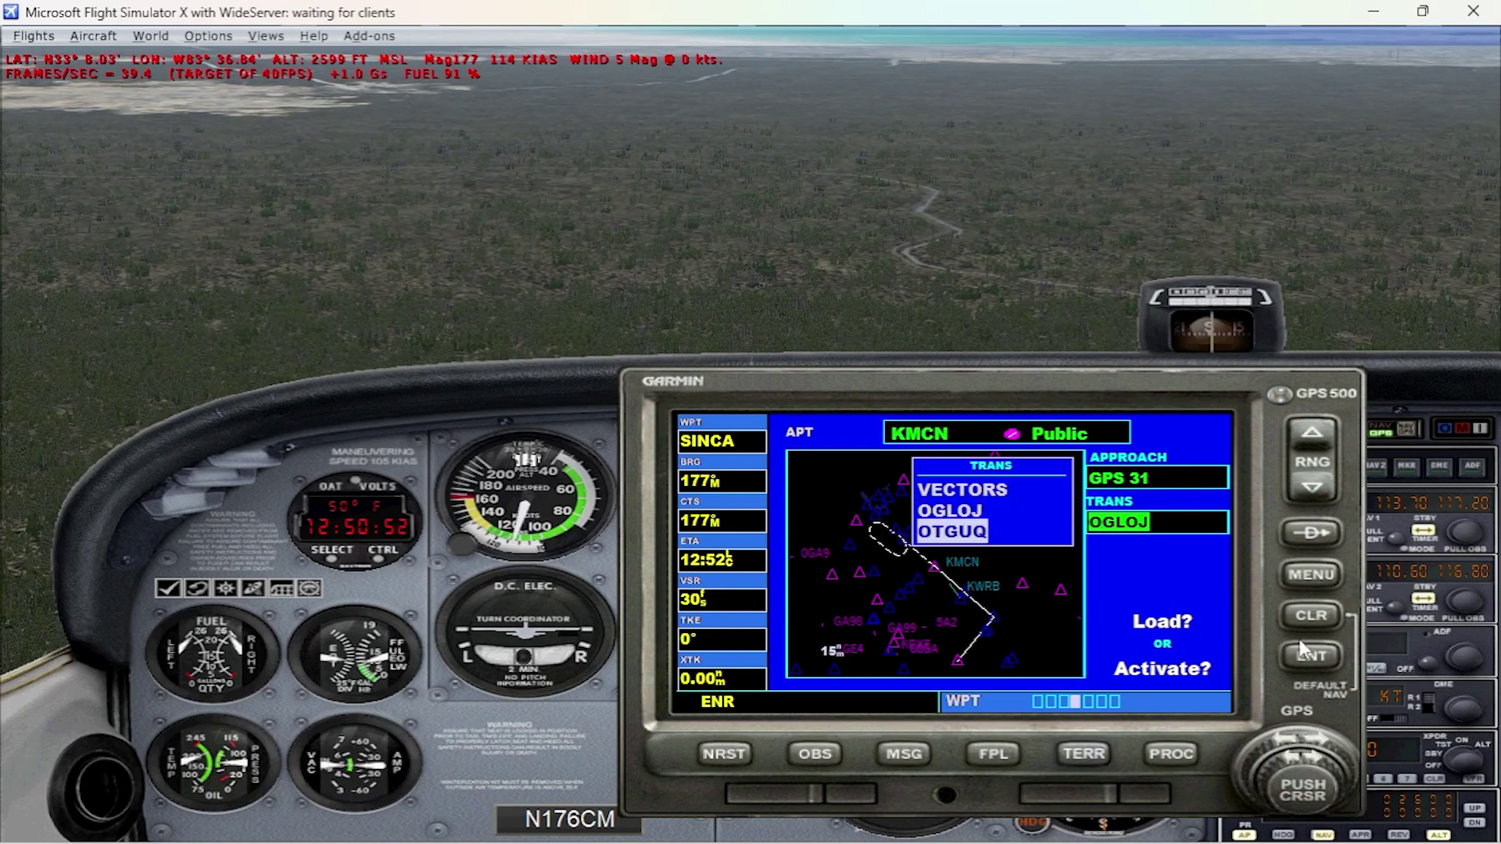
{"action": "left_click", "coordinate": [1313, 659]}
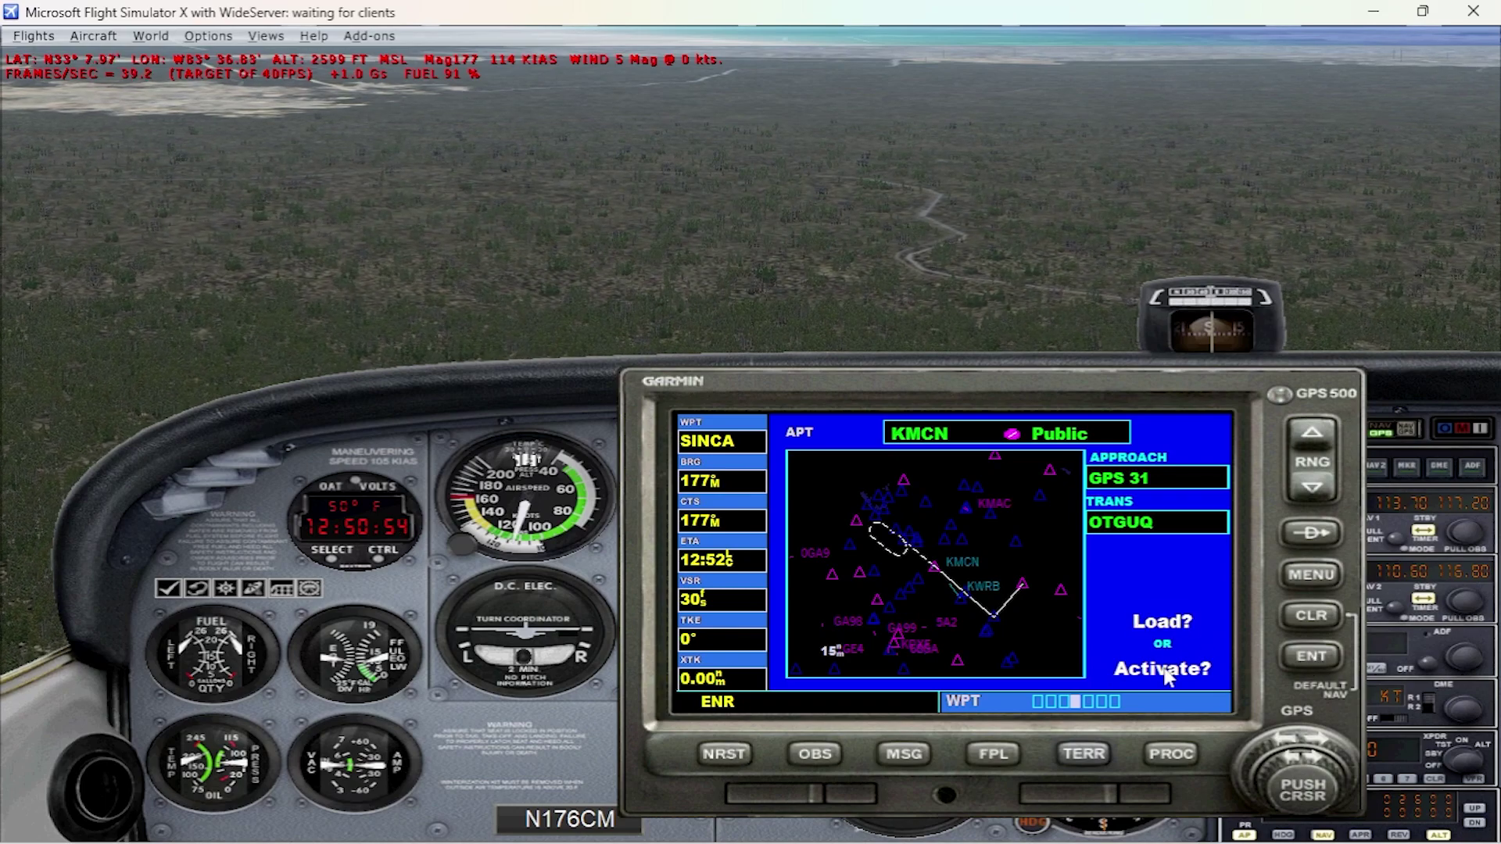
{"action": "left_click", "coordinate": [1319, 746]}
{"action": "left_click", "coordinate": [1312, 660]}
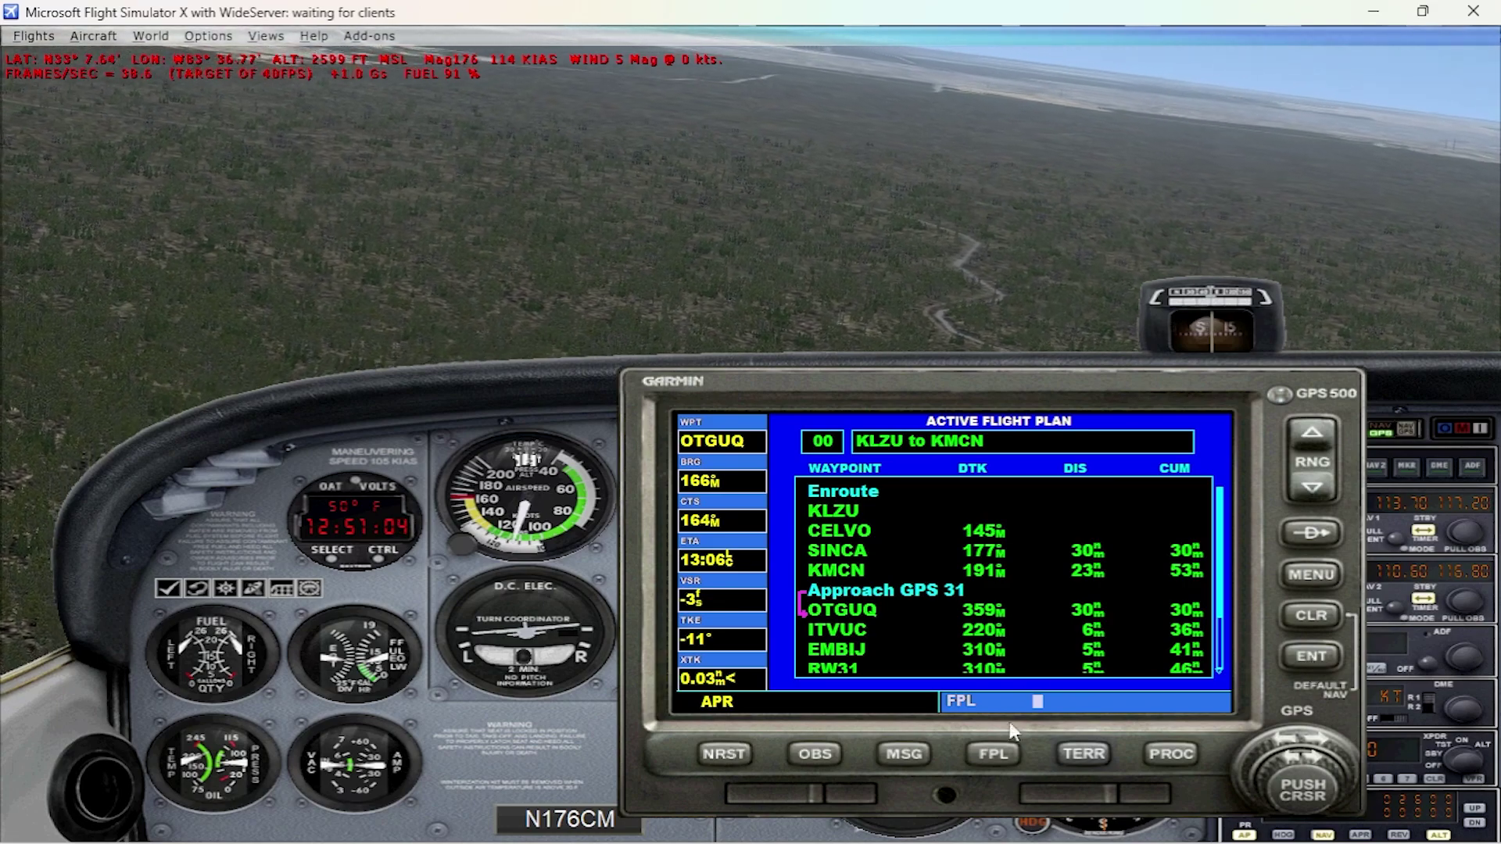
{"action": "left_click", "coordinate": [1002, 758]}
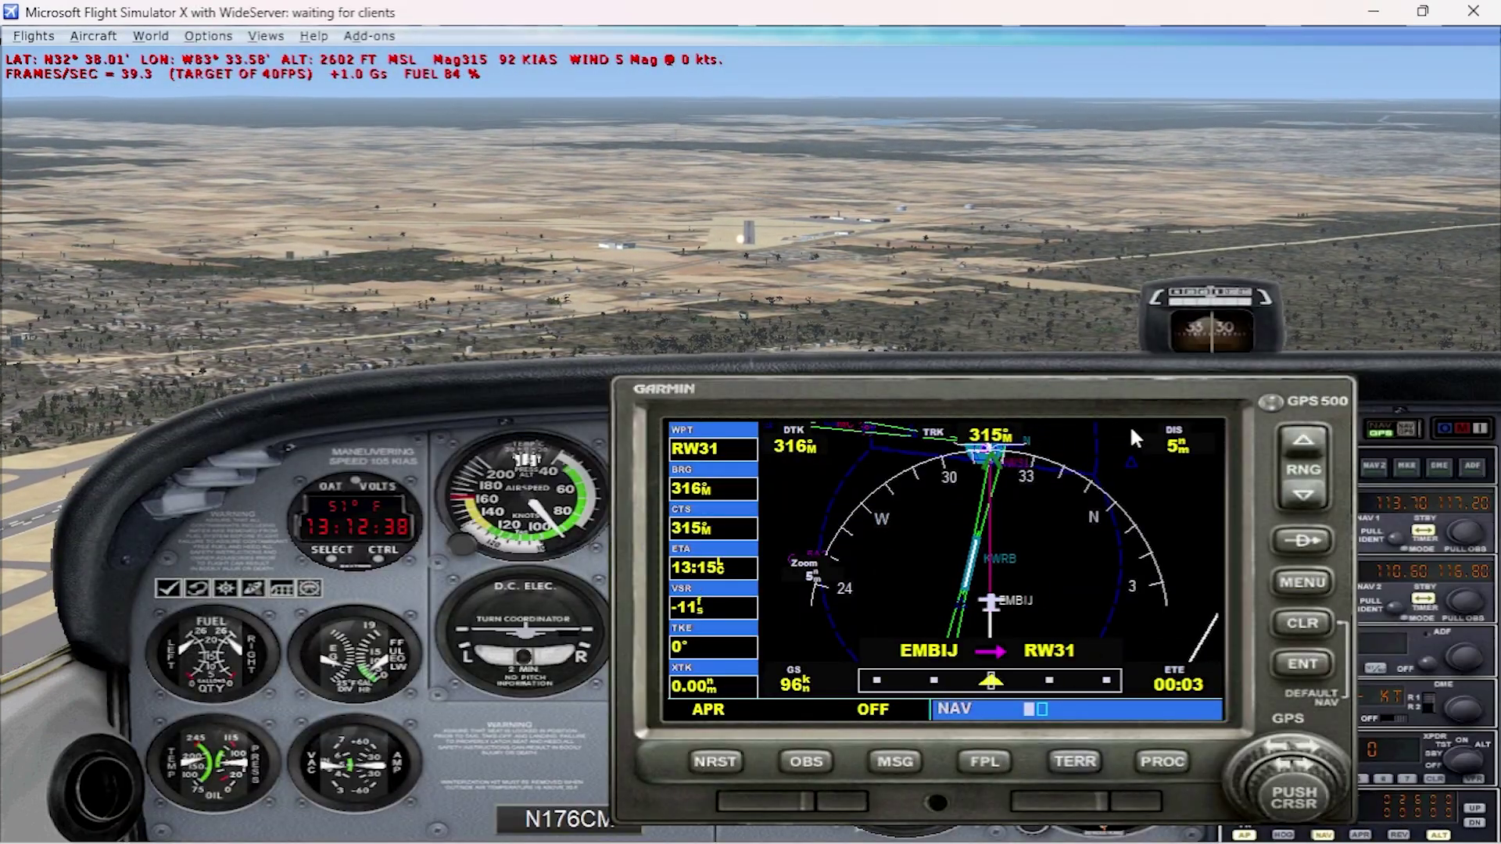
Hide the GPS unit and disengage the autopilot on the final approach leg from EMBIJ to the runway
{"action": "key", "text": "shift+3"}
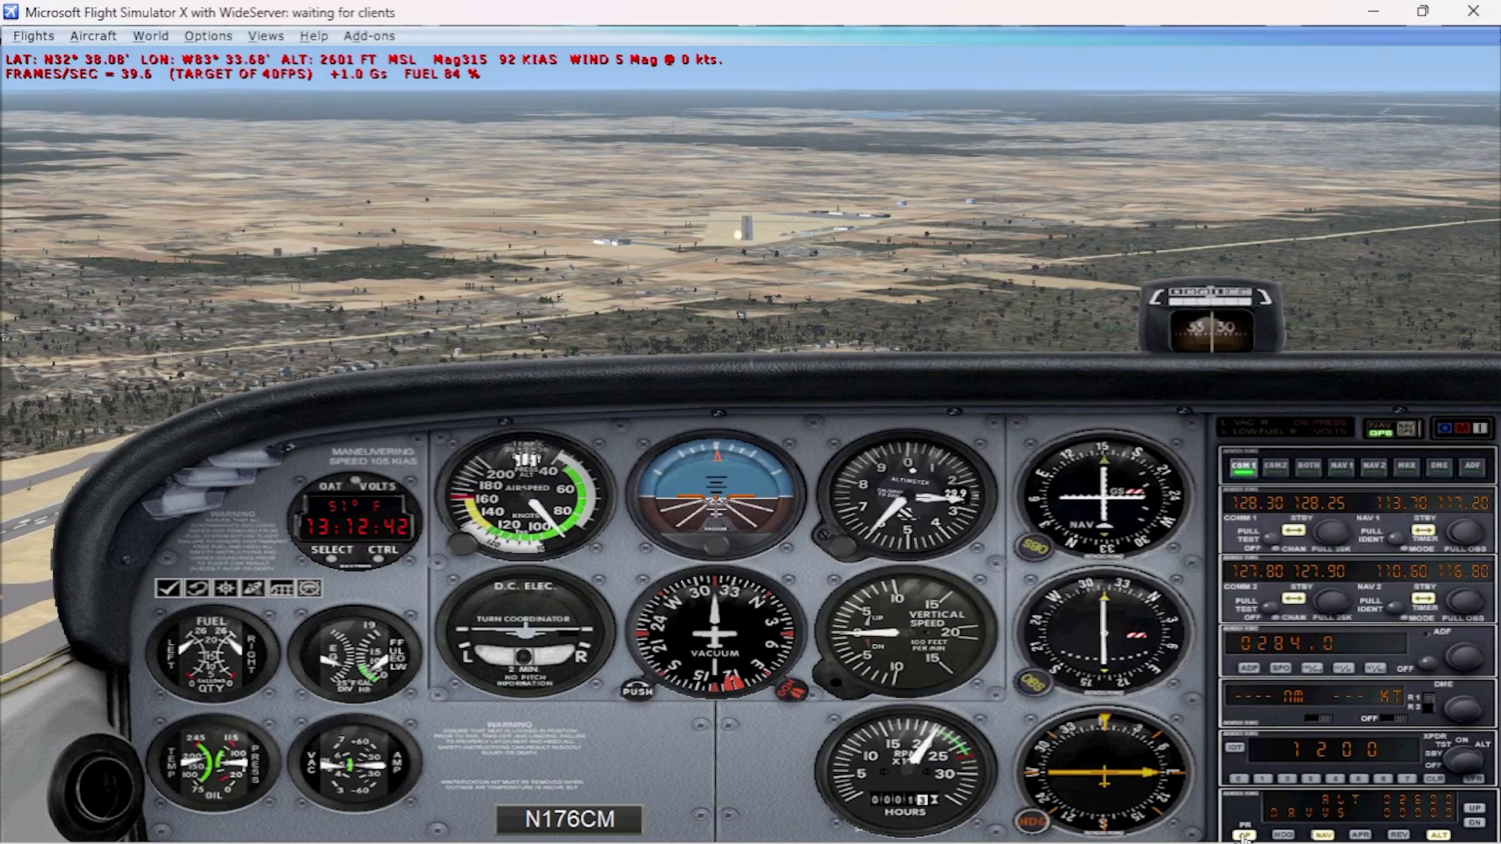
{"action": "left_click", "coordinate": [1243, 835]}
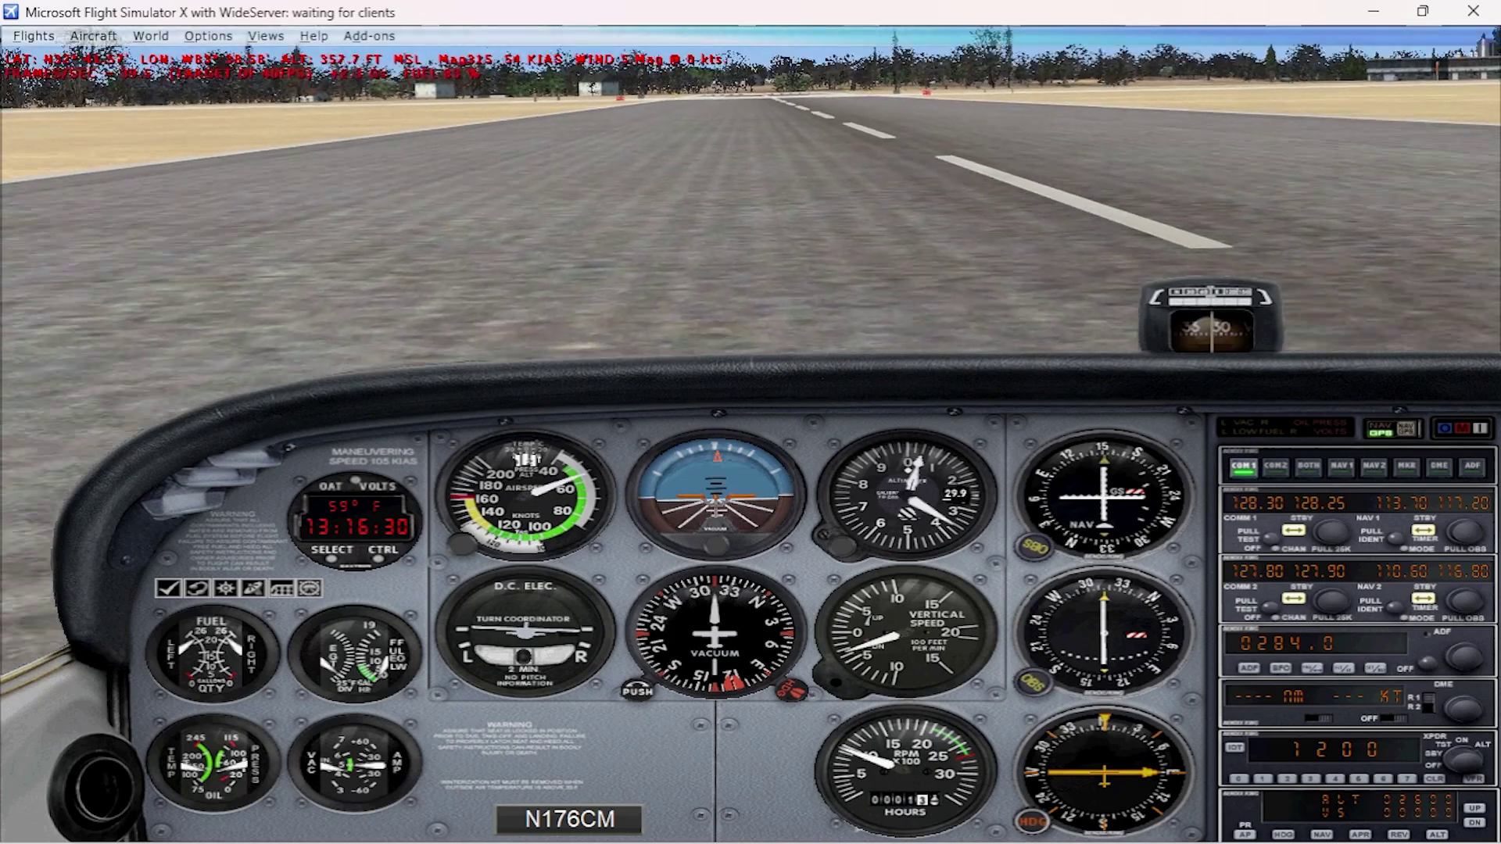
Brake the aircraft during the landing roll and again on the taxi line near the hangars
{"action": "key", "text": "period"}
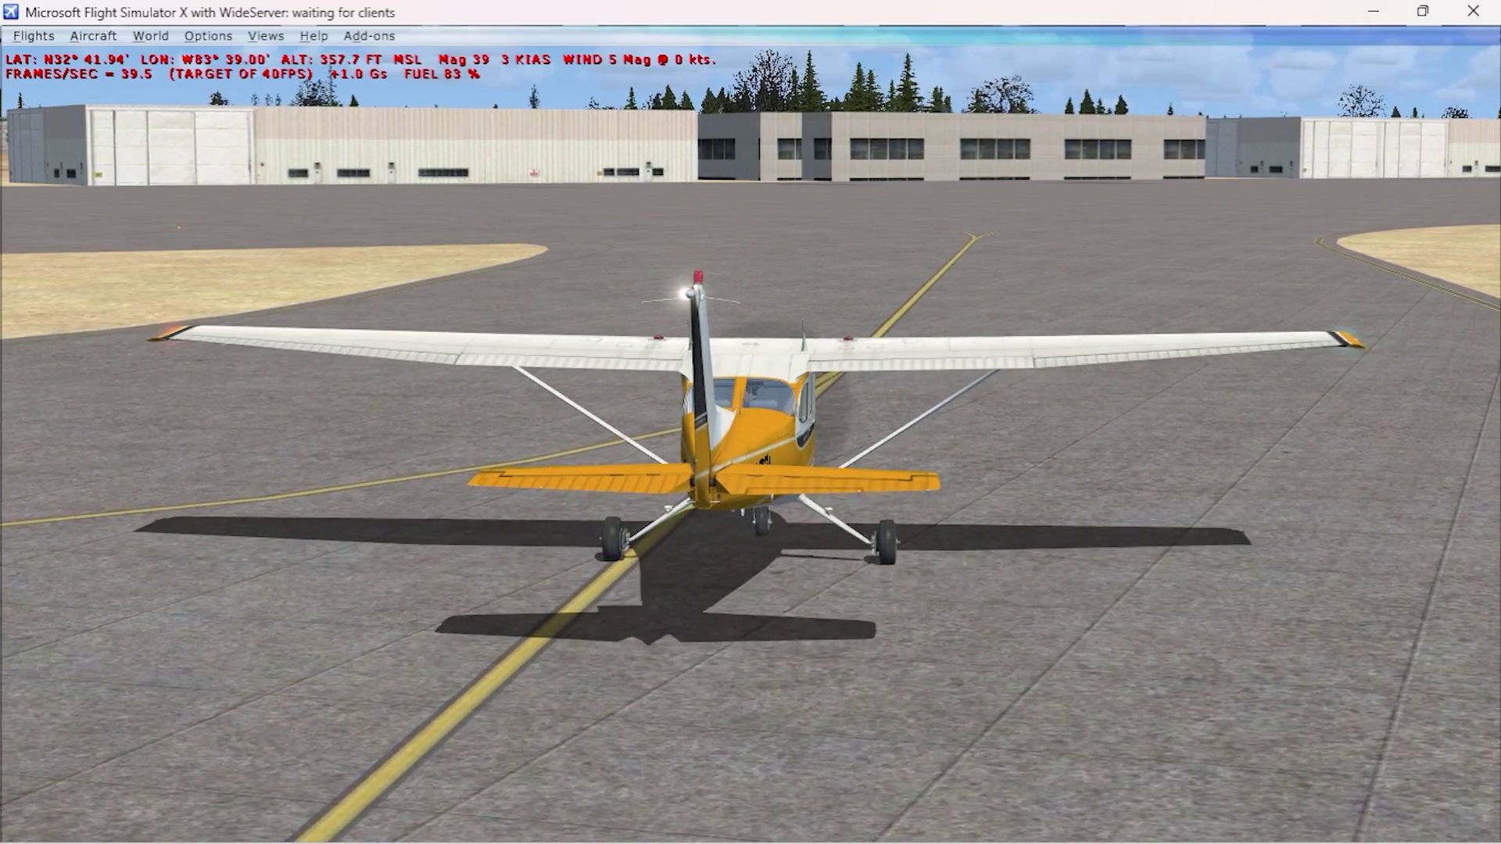
{"action": "key", "text": "period"}
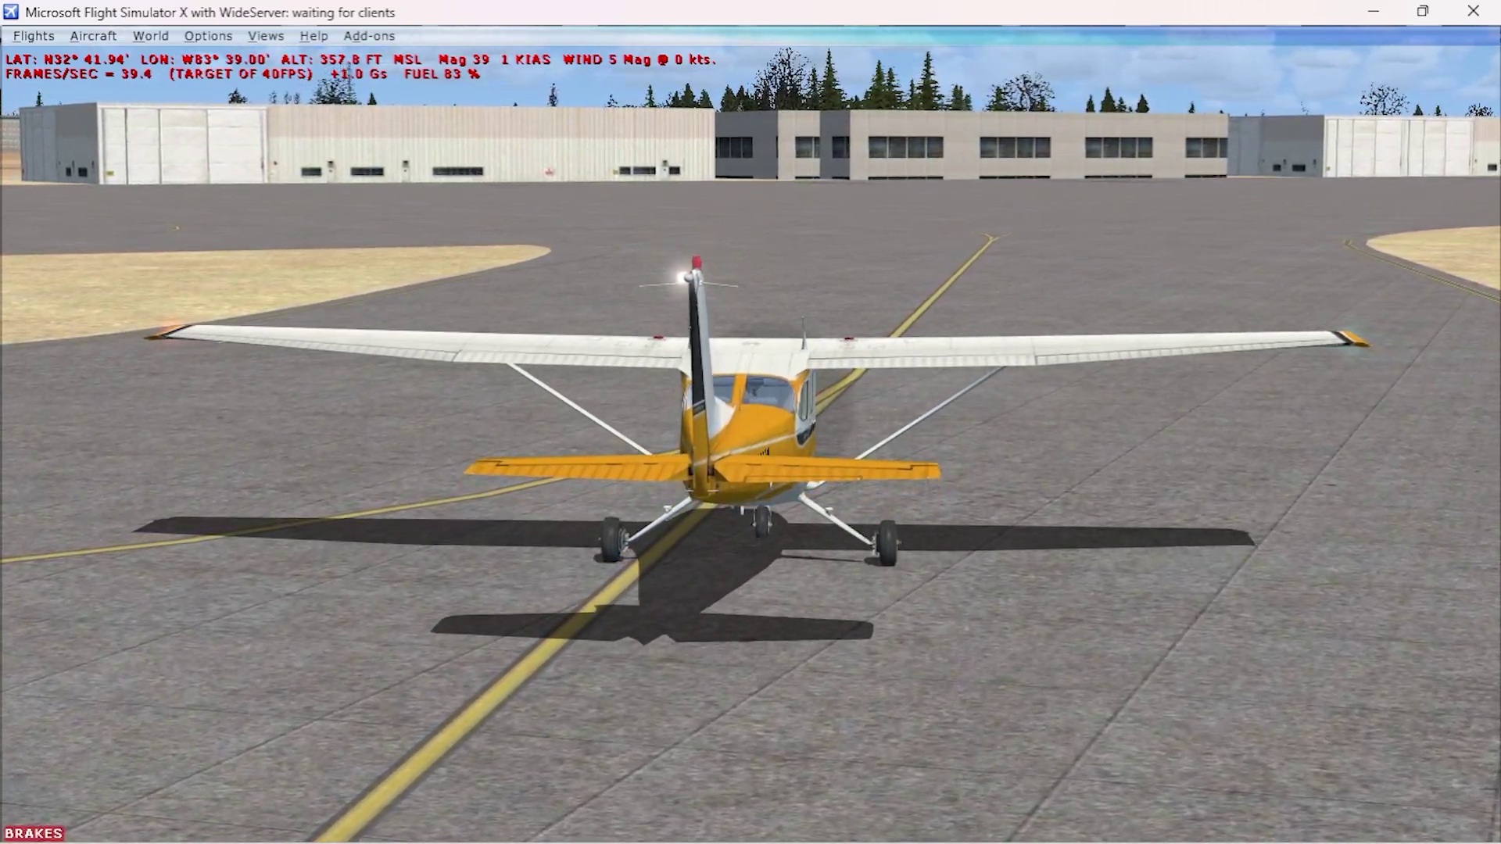